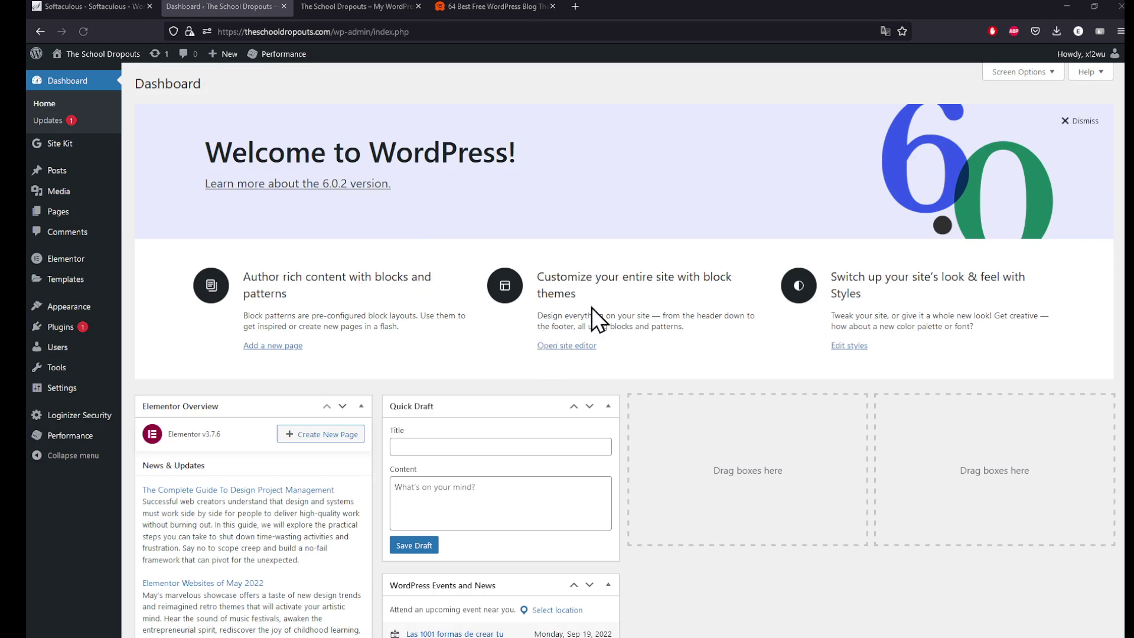
Briefly visit the futureisloading.com site in a new browser tab, then close that tab.
{"action": "key", "text": "ctrl+t"}
{"action": "type", "text": "fu"}
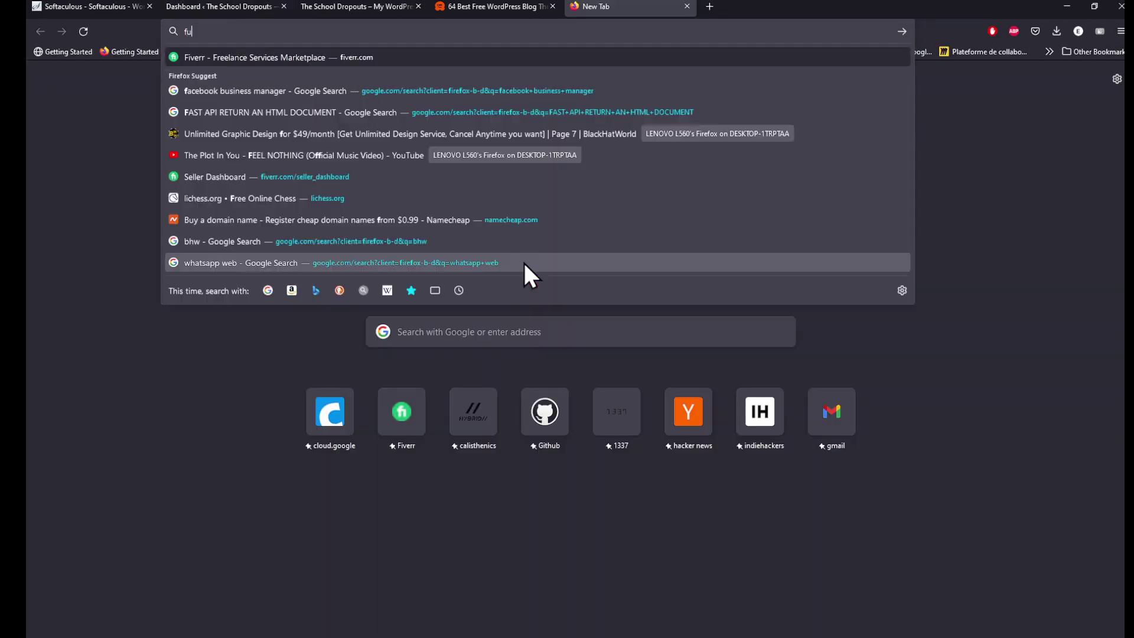
{"action": "type", "text": "tureisloading.com"}
{"action": "key", "text": "Return"}
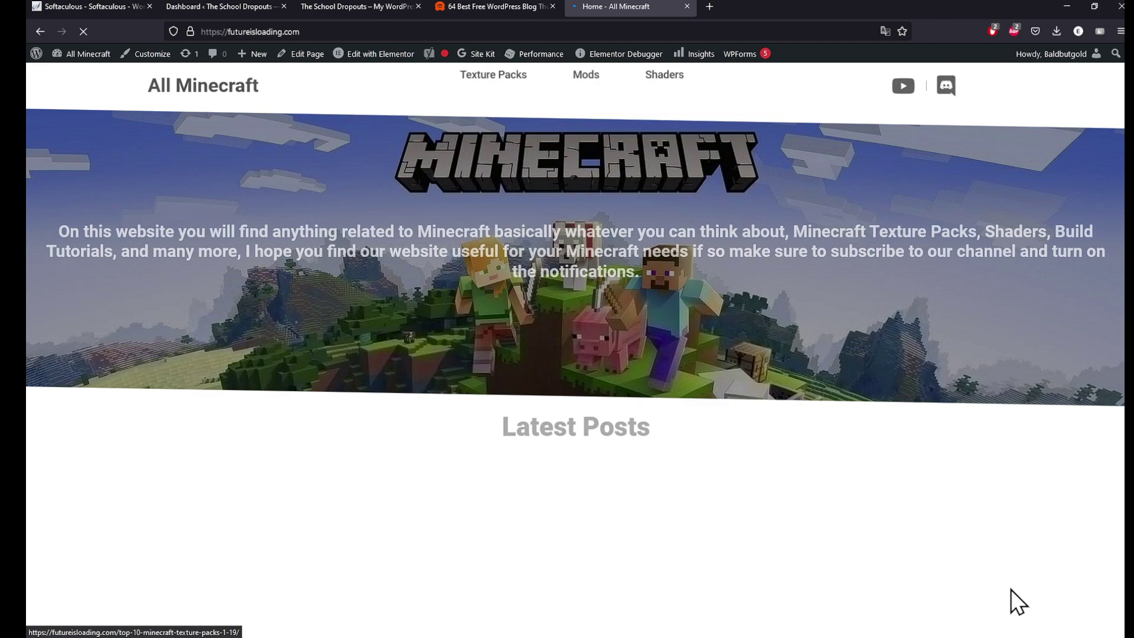
{"action": "scroll", "coordinate": [1060, 534], "scroll_direction": "down", "scroll_amount": 7}
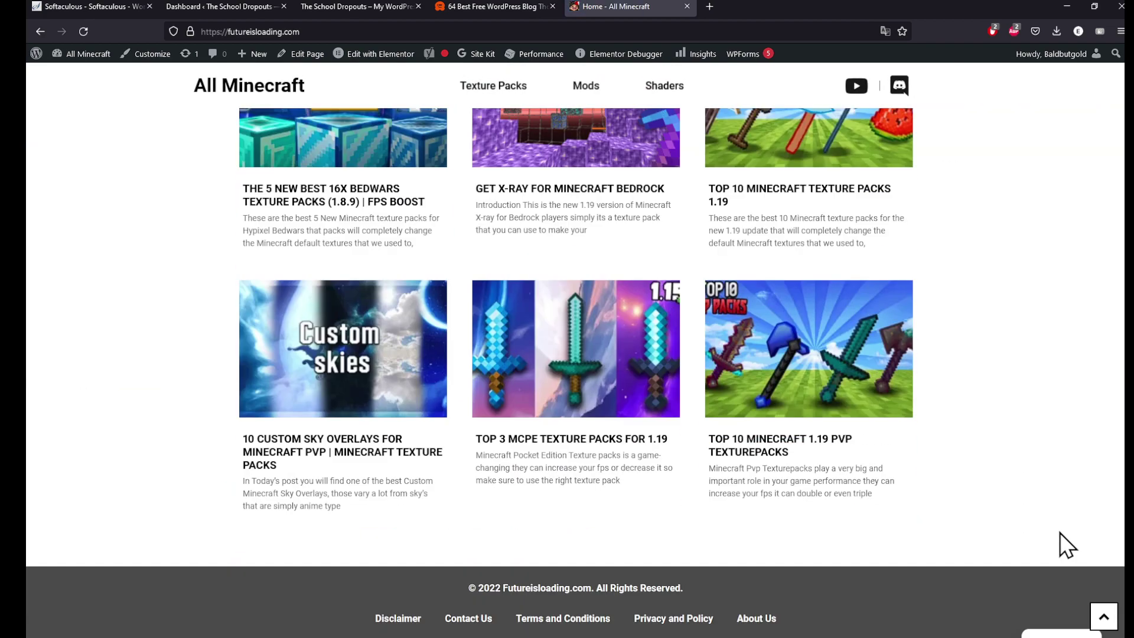
{"action": "scroll", "coordinate": [1052, 539], "scroll_direction": "up", "scroll_amount": 7}
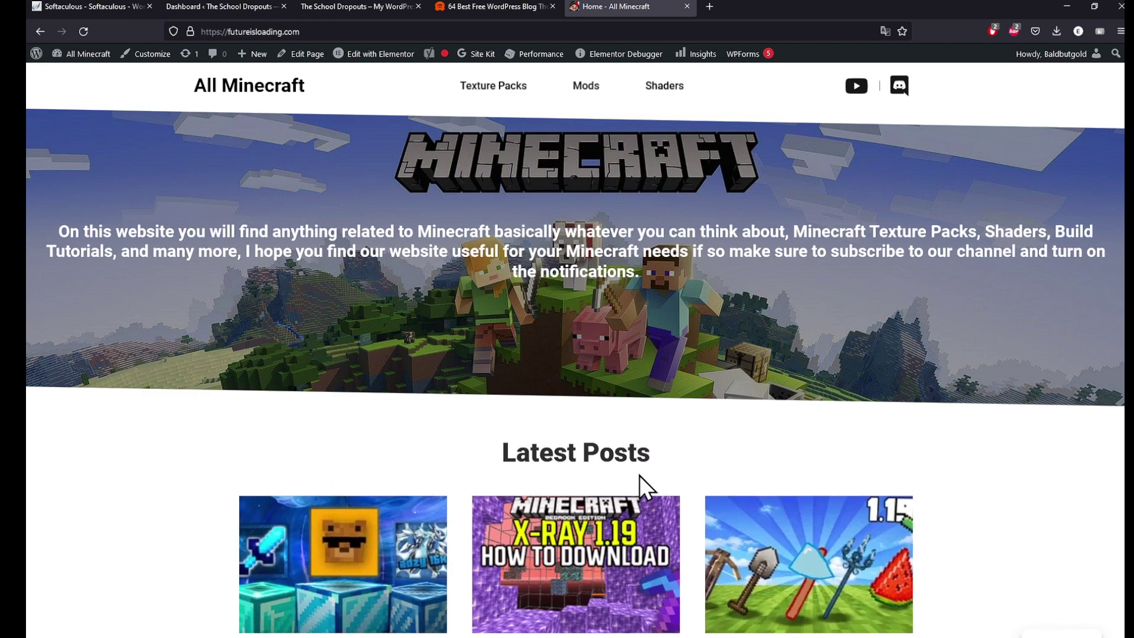
{"action": "key", "text": "ctrl+w"}
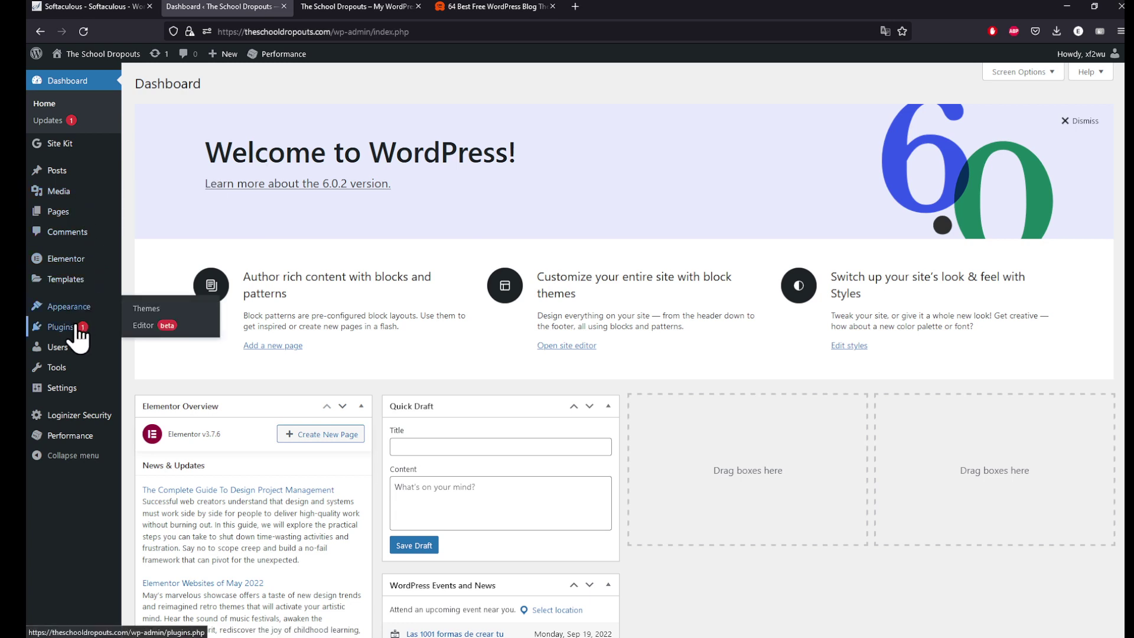
Search Add New plugins for 'GDPR/CCPA Cookie Consent', then install and activate Complianz.
{"action": "left_click", "coordinate": [145, 345]}
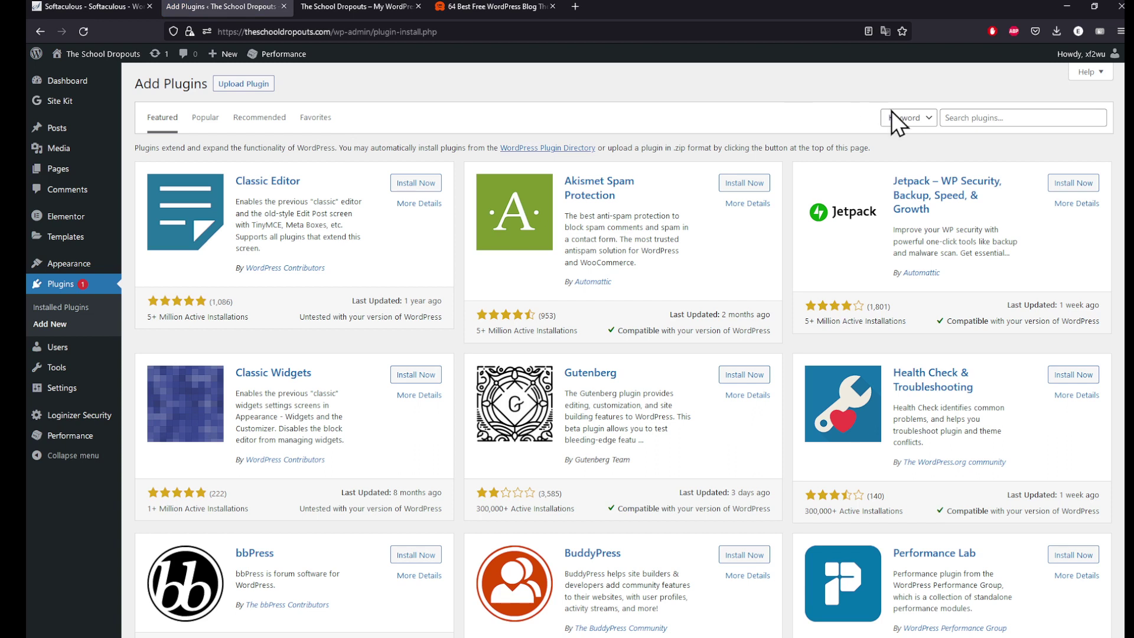
{"action": "left_click", "coordinate": [974, 117]}
{"action": "type", "text": "GDPR/CCPA Cookie Consent"}
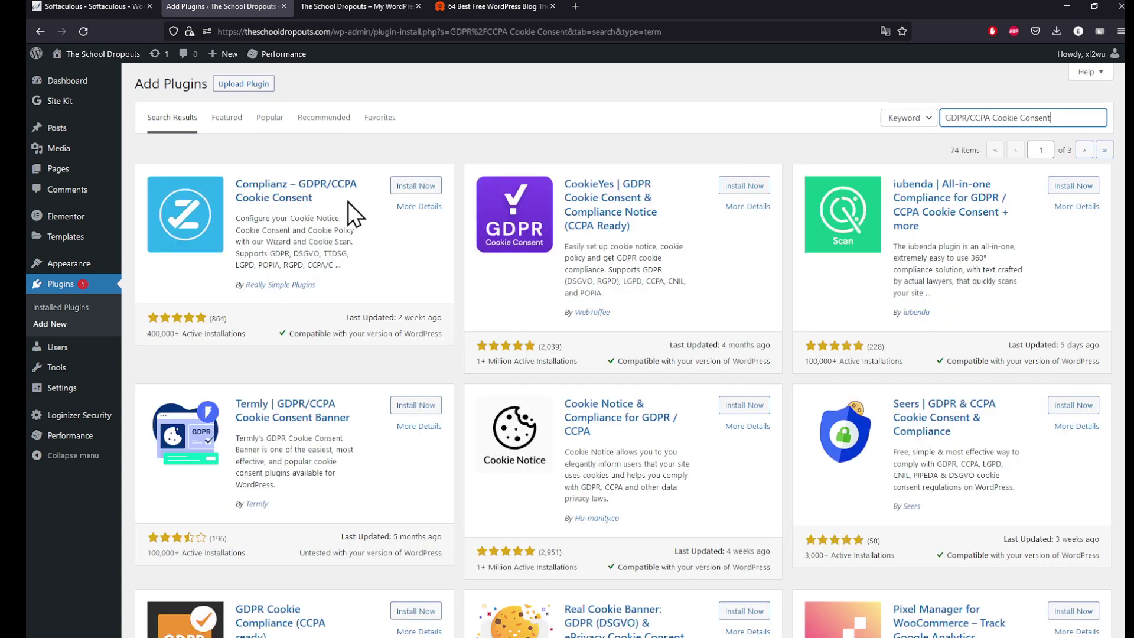
{"action": "left_click", "coordinate": [406, 186]}
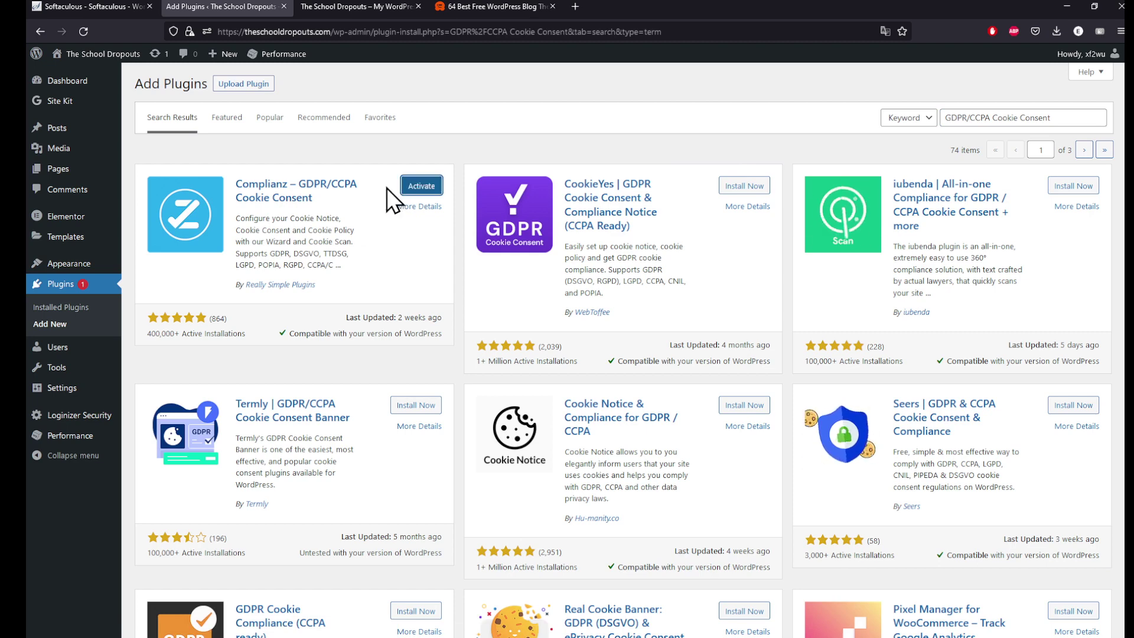
{"action": "left_click", "coordinate": [425, 186]}
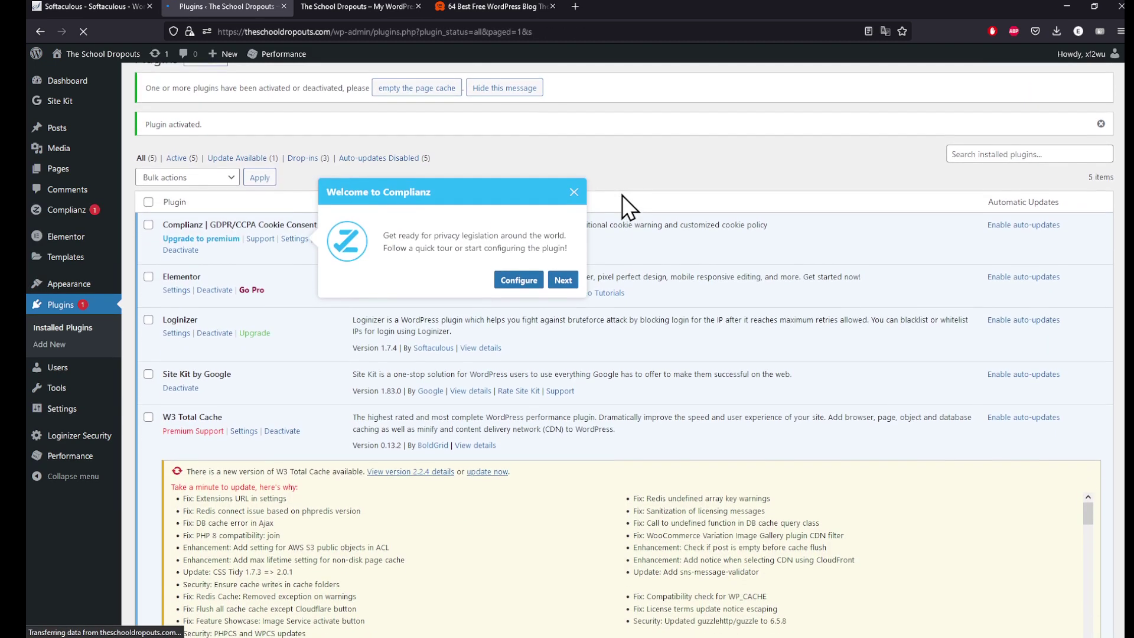
Launch the Complianz wizard from the welcome prompt and choose GDPR (European Union) as default law.
{"action": "left_click", "coordinate": [499, 212]}
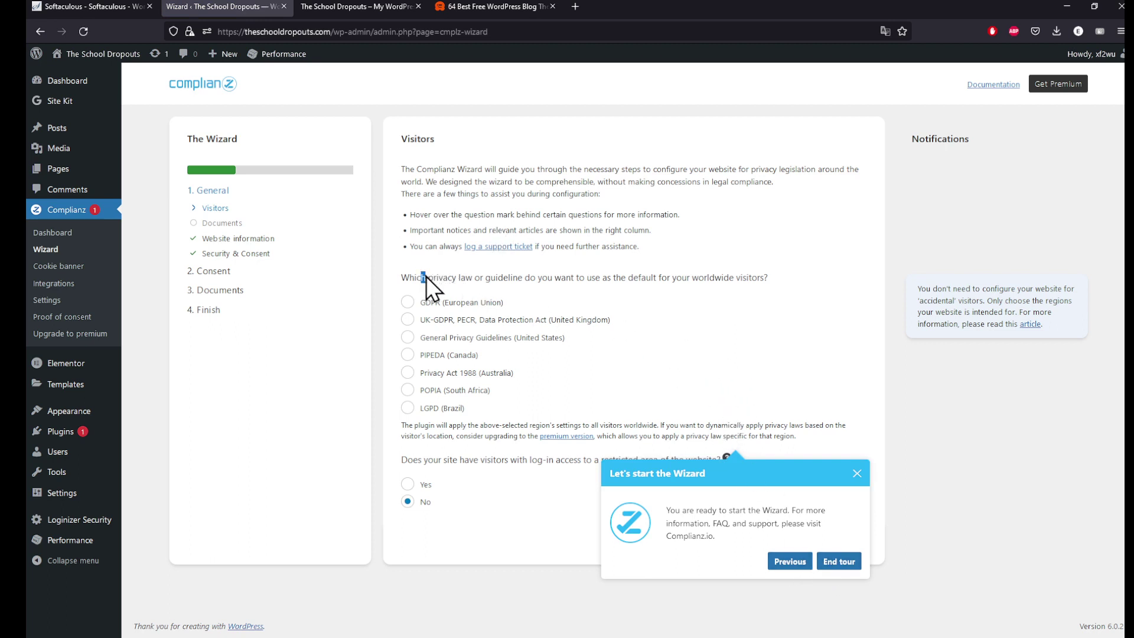
{"action": "left_click", "coordinate": [540, 281]}
{"action": "left_click", "coordinate": [442, 307]}
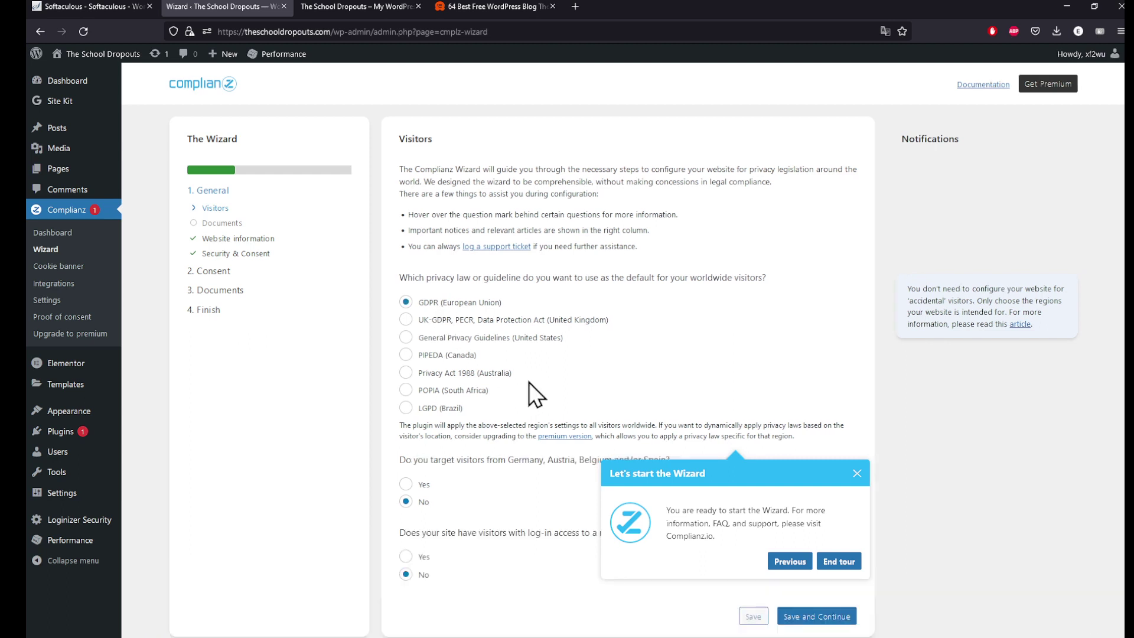
{"action": "scroll", "coordinate": [531, 383], "scroll_direction": "down", "scroll_amount": 1}
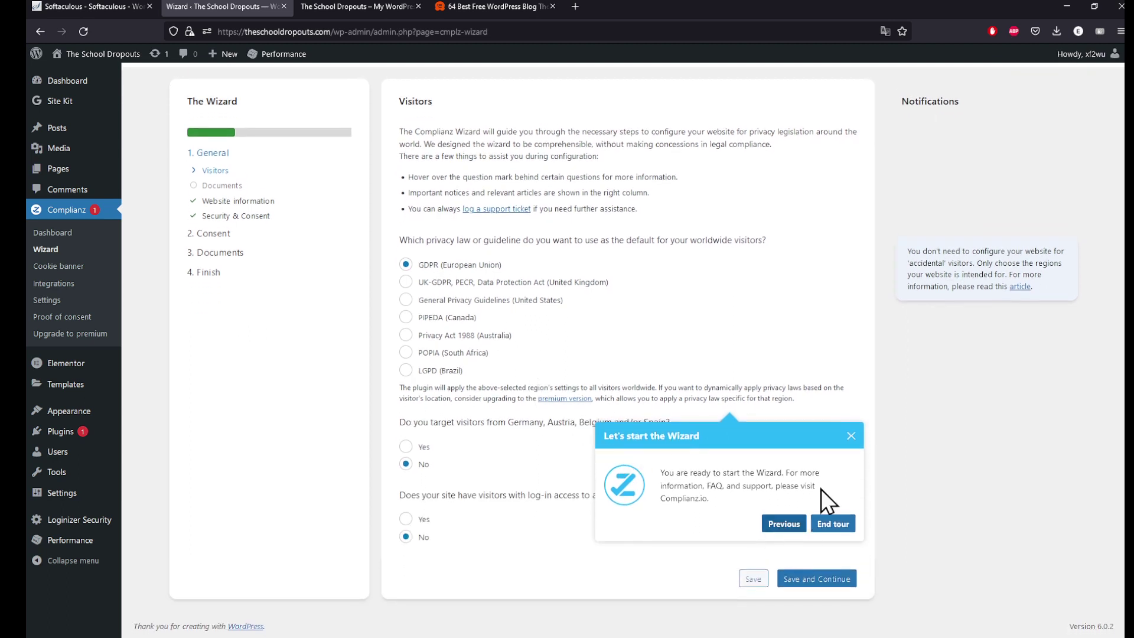
{"action": "left_click", "coordinate": [851, 436]}
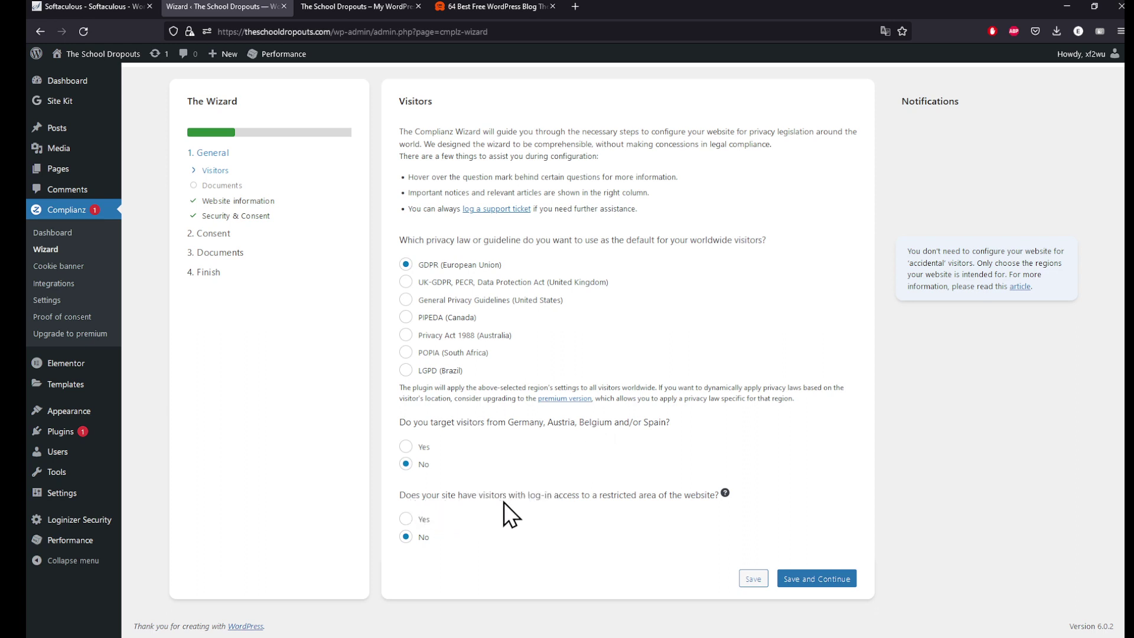
Save the Visitors step, then save the Documents step with its Complianz-generated cookie policy.
{"action": "left_click", "coordinate": [821, 580]}
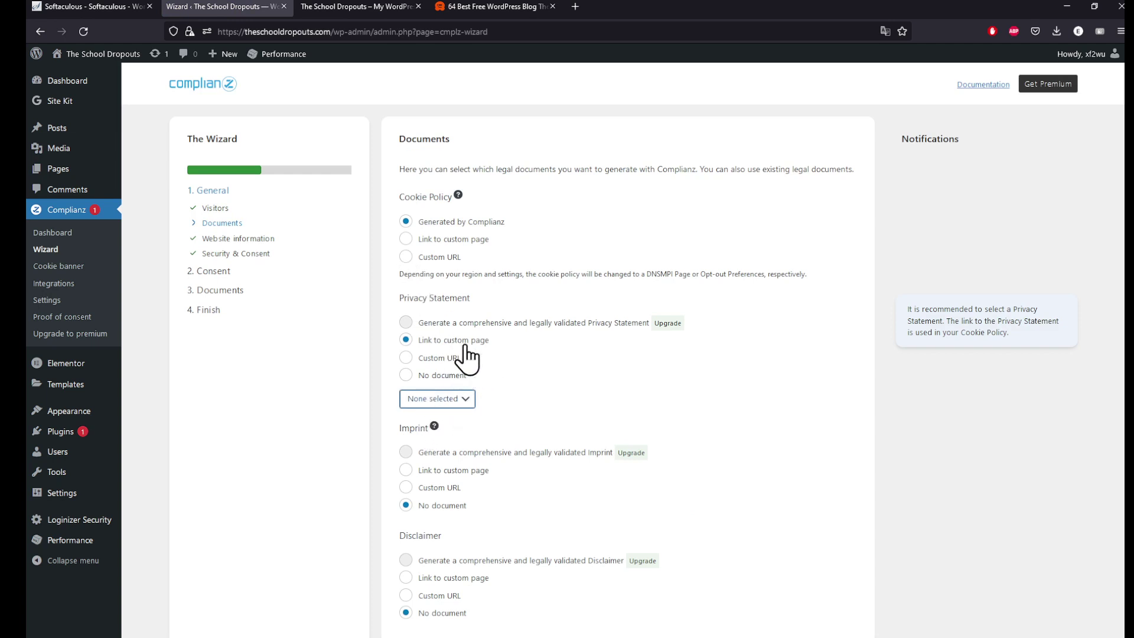
{"action": "scroll", "coordinate": [463, 498], "scroll_direction": "down", "scroll_amount": 2}
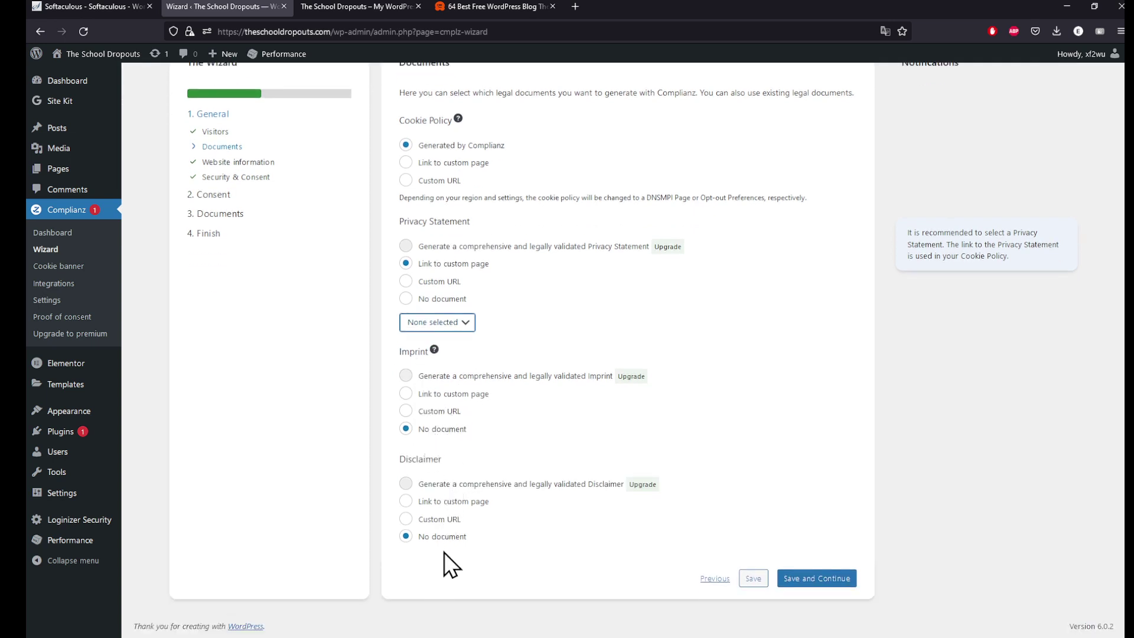
{"action": "left_click", "coordinate": [821, 582]}
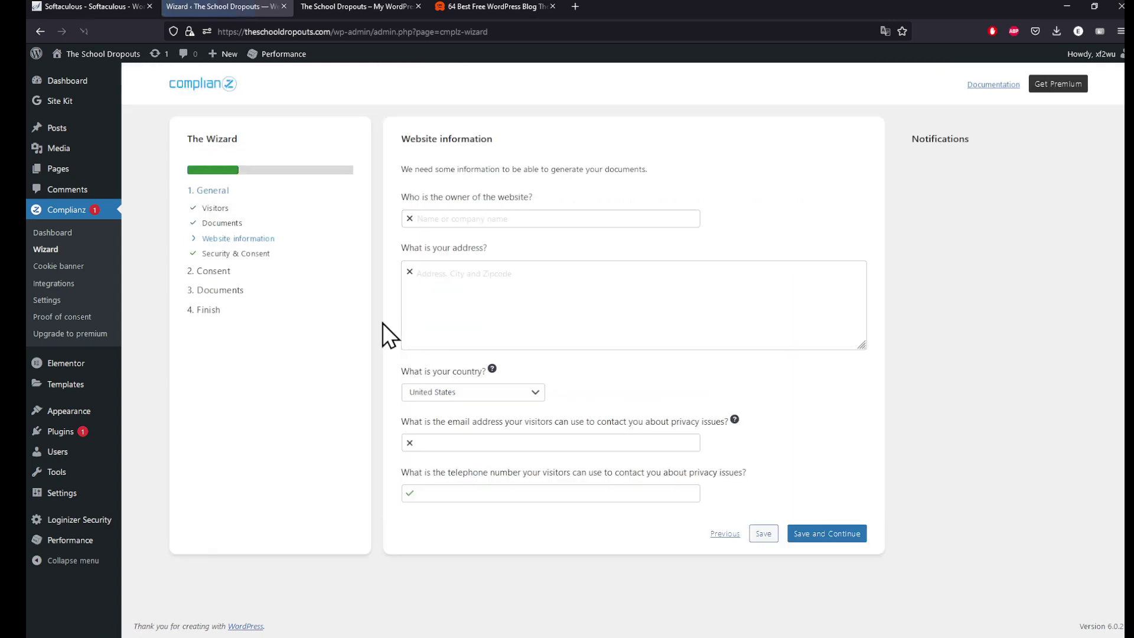
Set the country to Morocco and enter the contact e-mail address.
{"action": "left_click", "coordinate": [463, 220]}
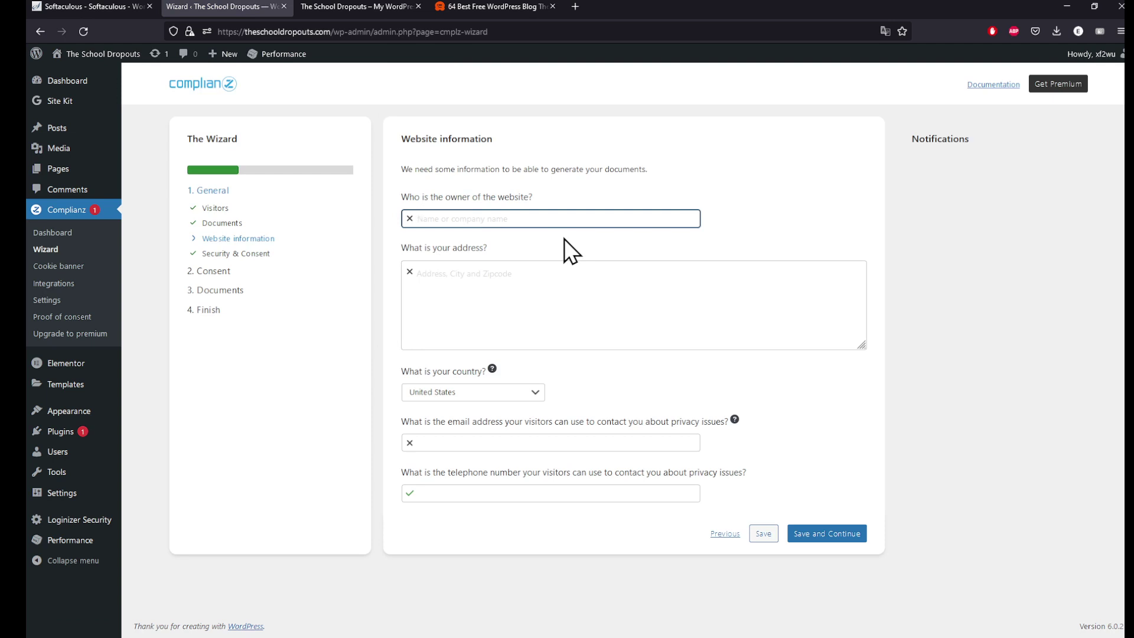
{"action": "left_click", "coordinate": [490, 394]}
{"action": "type", "text": "mor"}
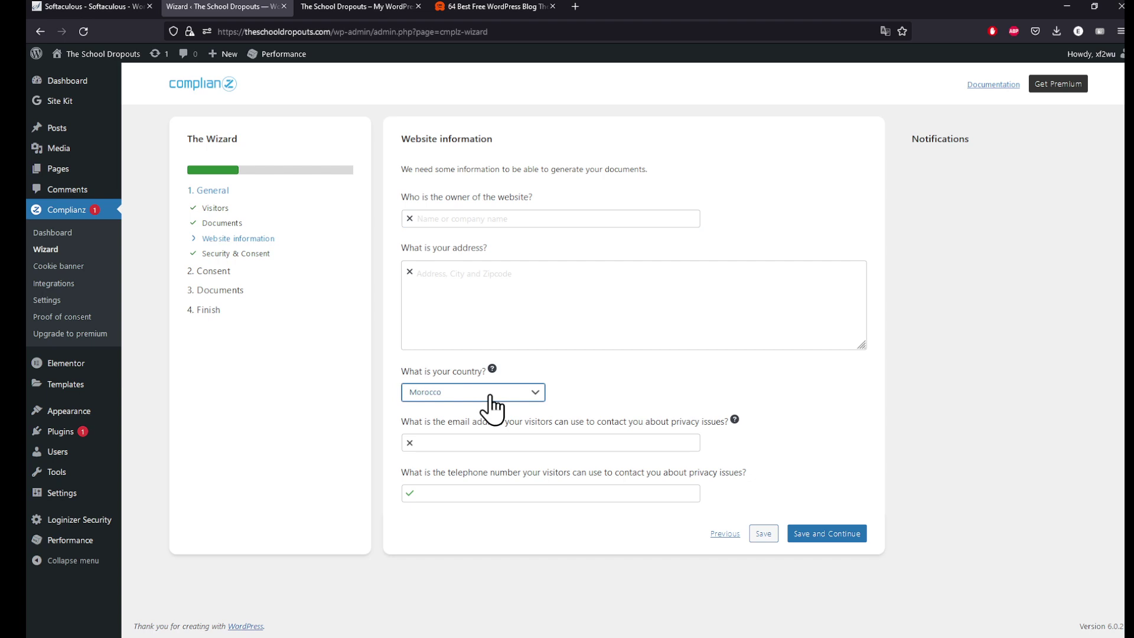
{"action": "left_click_drag", "start_coordinate": [473, 421], "coordinate": [506, 422]}
{"action": "left_click", "coordinate": [592, 440]}
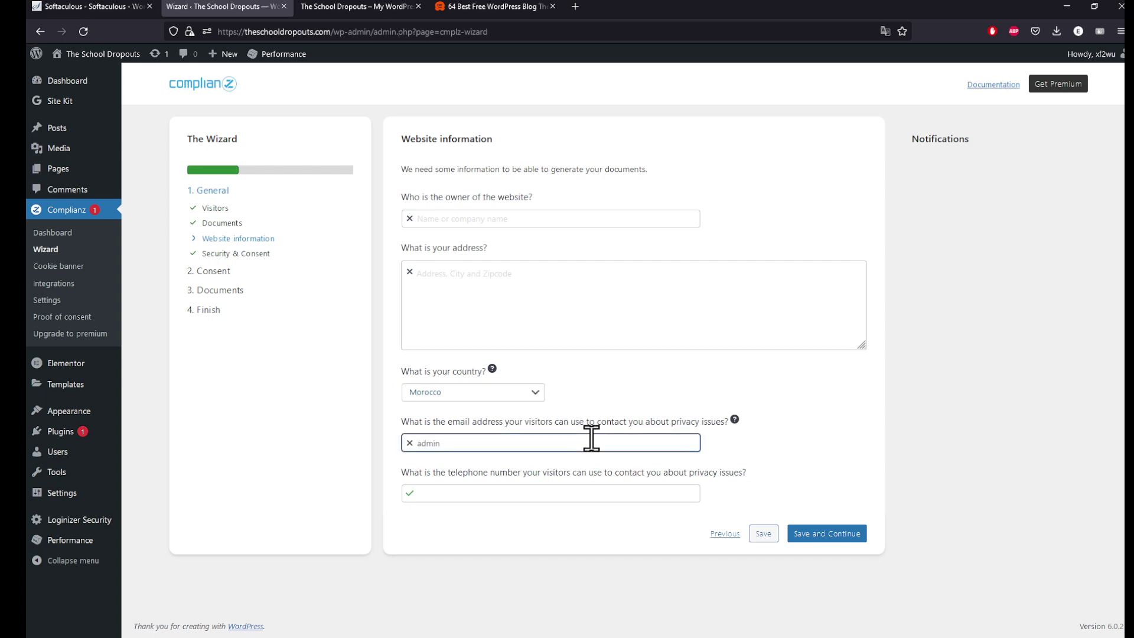
{"action": "key", "text": "ctrl+z"}
{"action": "key", "text": "ctrl+BackSpace"}
{"action": "key", "text": "ctrl+BackSpace"}
{"action": "type", "text": "thes"}
Enter 'Private' as the address and 'The school dropouts' as owner, then save.
{"action": "left_click", "coordinate": [593, 495]}
{"action": "left_click", "coordinate": [502, 547]}
{"action": "left_click", "coordinate": [500, 296]}
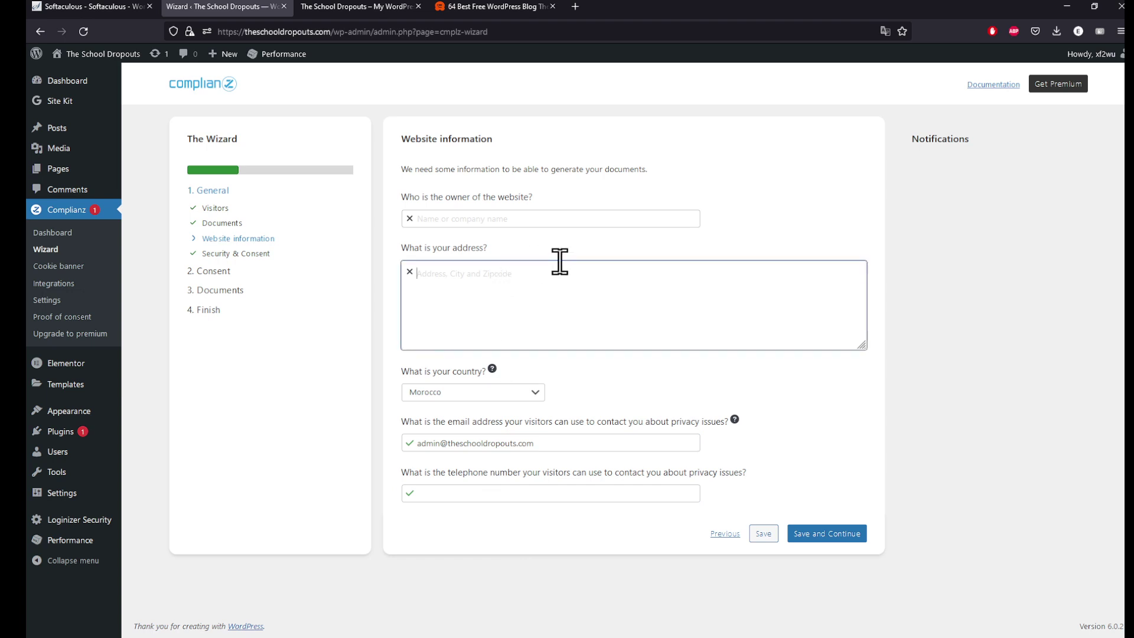
{"action": "type", "text": "Private"}
{"action": "left_click", "coordinate": [578, 219]}
{"action": "type", "text": "The s"}
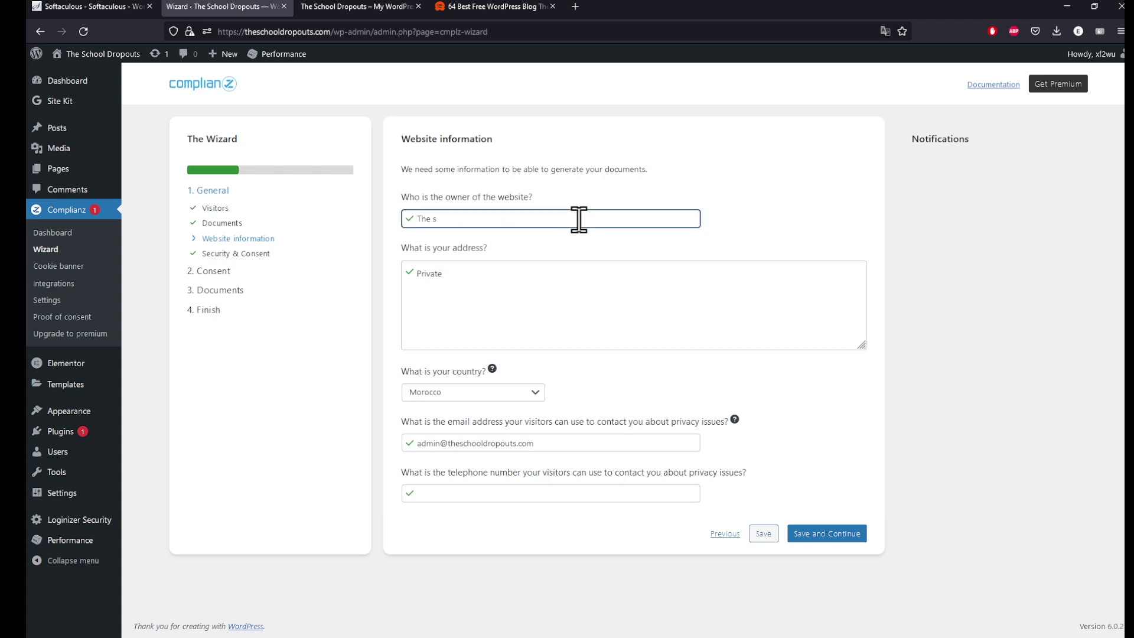
{"action": "type", "text": "chool dropouts"}
{"action": "left_click", "coordinate": [839, 535]}
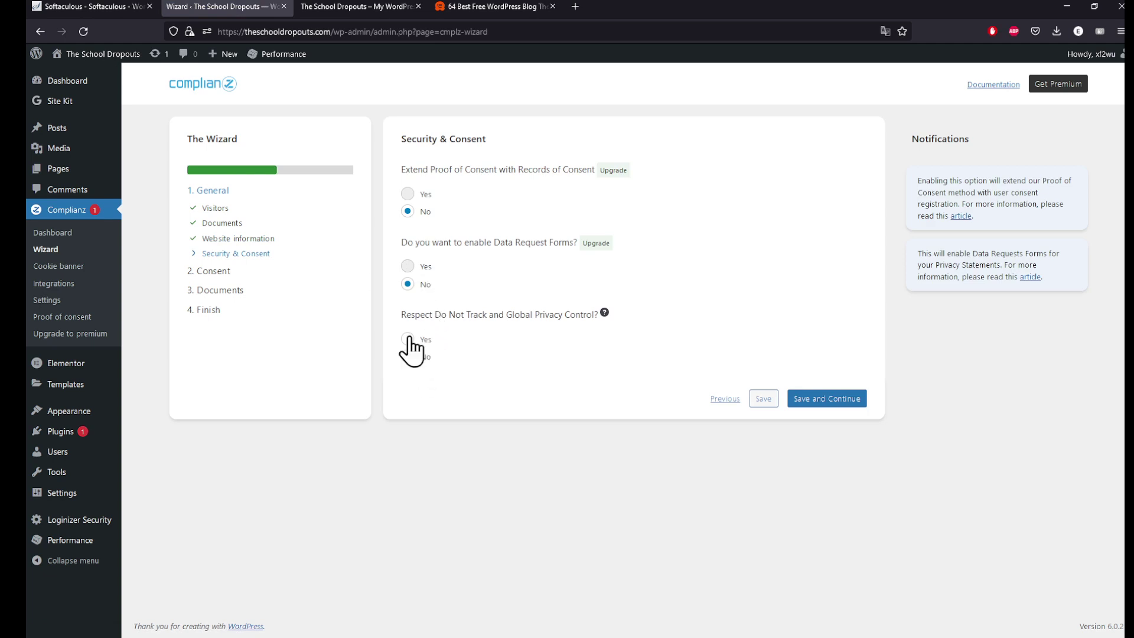
Accept the default Security & Consent answers and run a fresh cookie scan, which finds 9 cookies.
{"action": "left_click", "coordinate": [812, 400]}
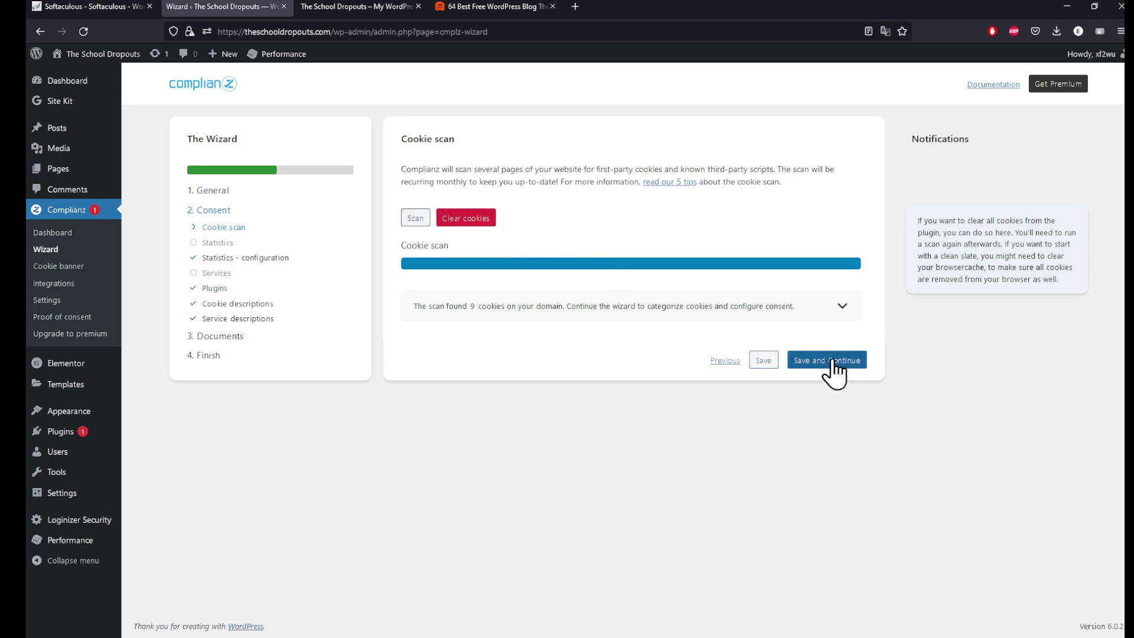
{"action": "left_click_drag", "start_coordinate": [411, 169], "coordinate": [569, 168]}
{"action": "left_click", "coordinate": [569, 169]}
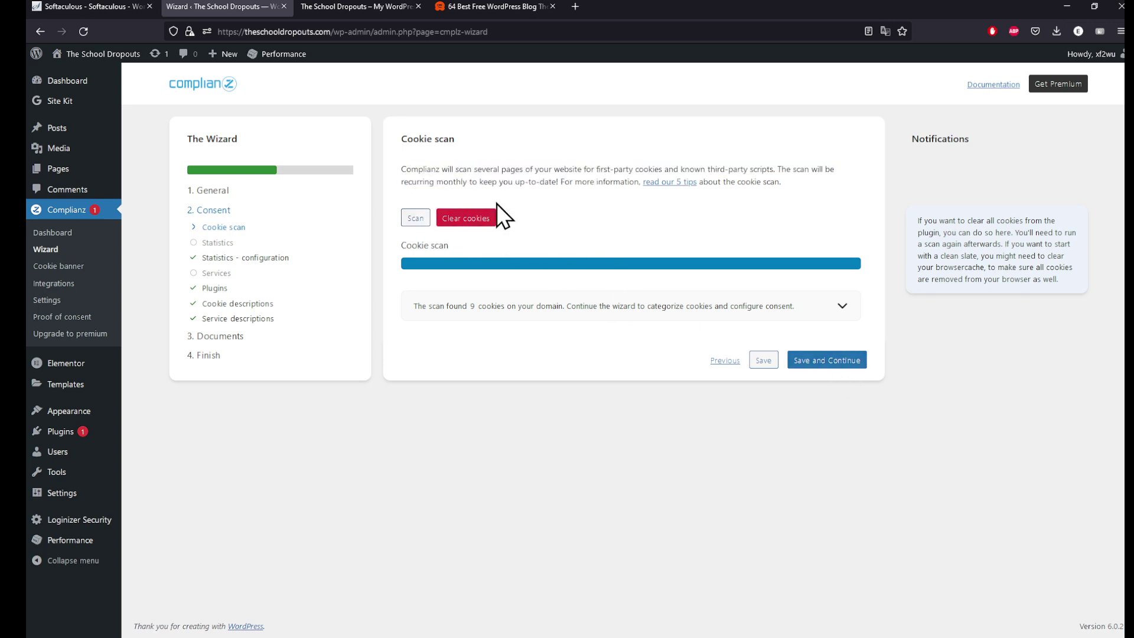
{"action": "left_click", "coordinate": [417, 218]}
Continue past the cookie scan and answer that statistics come from Google Analytics.
{"action": "left_click", "coordinate": [830, 361]}
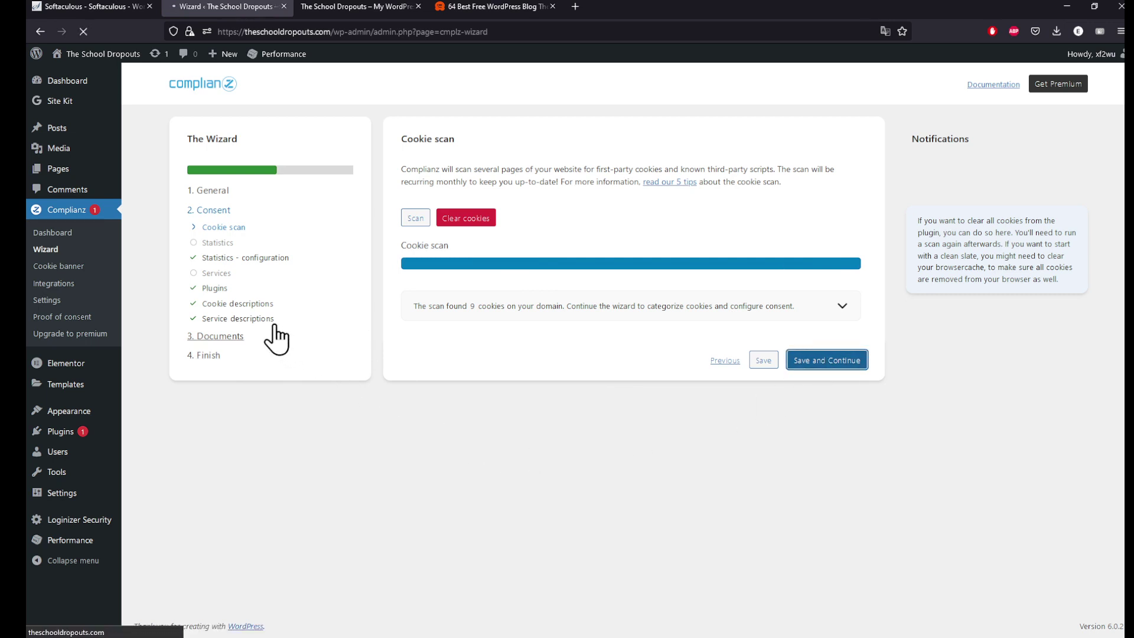
{"action": "left_click_drag", "start_coordinate": [403, 295], "coordinate": [528, 297]}
{"action": "left_click", "coordinate": [582, 300]}
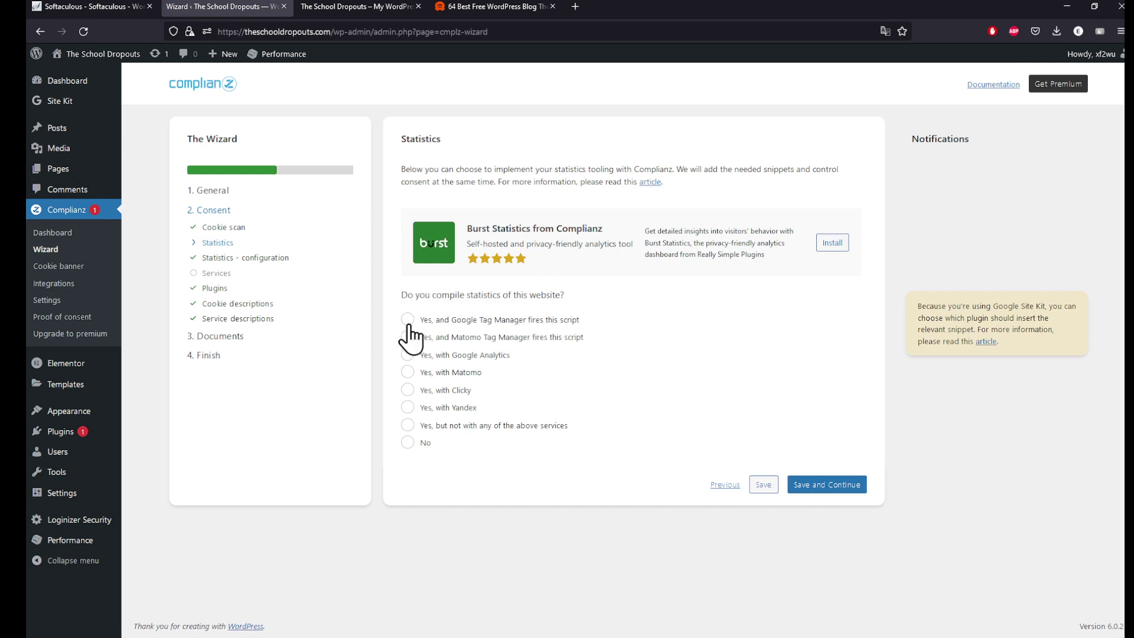
{"action": "left_click", "coordinate": [455, 354]}
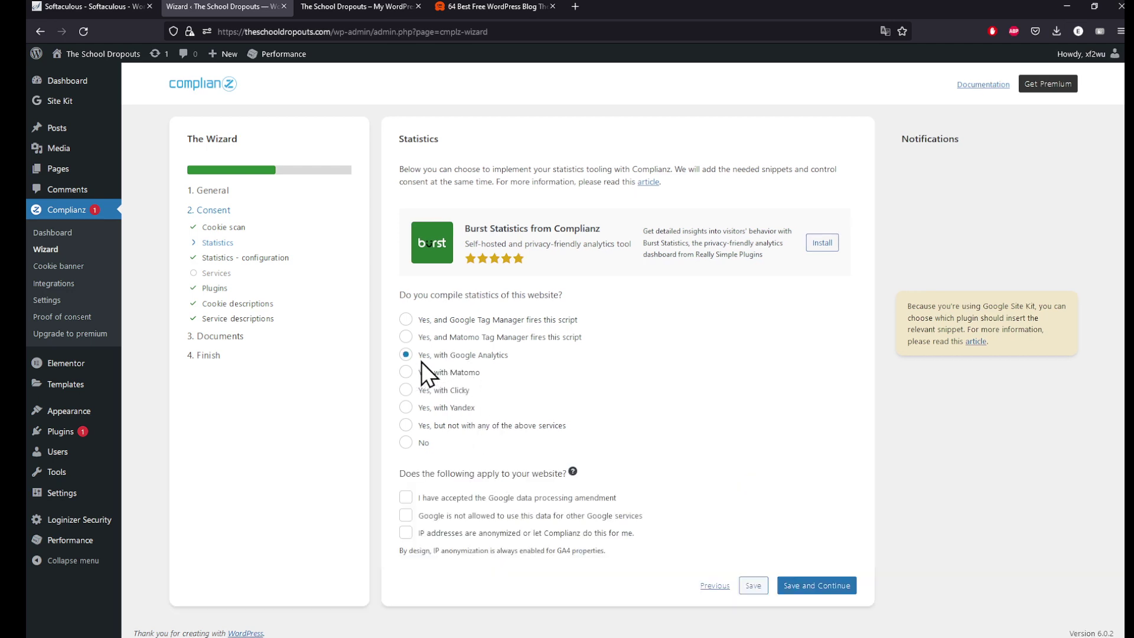
{"action": "left_click", "coordinate": [468, 319]}
{"action": "left_click", "coordinate": [467, 356]}
Tick the data processing amendment, no data sharing and IP anonymization options, then save.
{"action": "left_click", "coordinate": [485, 496]}
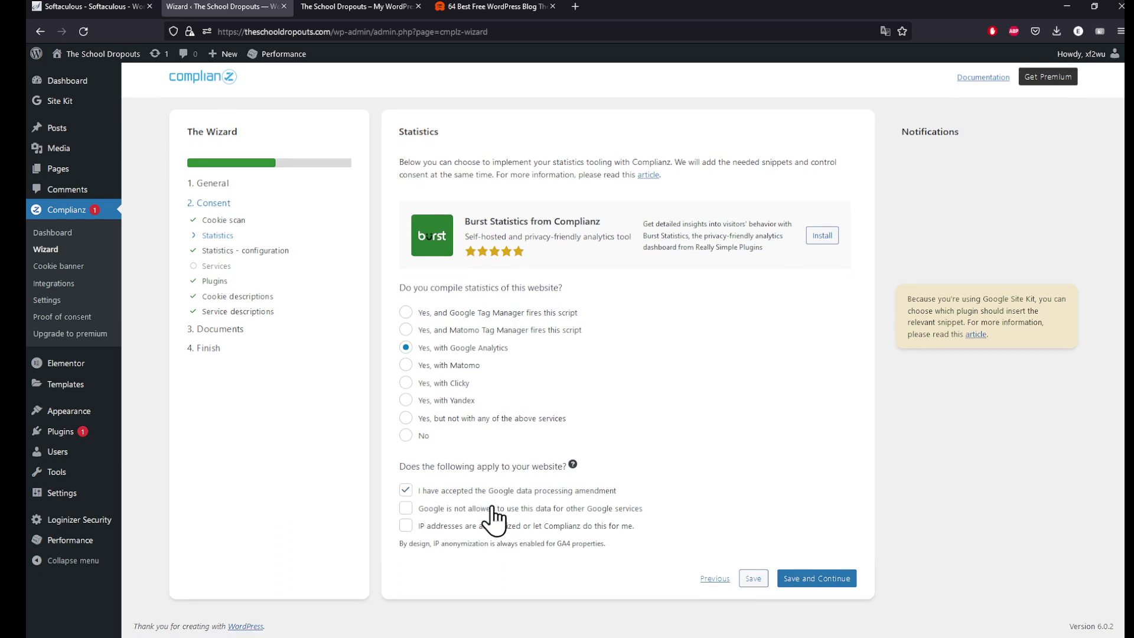
{"action": "left_click", "coordinate": [447, 511]}
{"action": "left_click", "coordinate": [441, 530]}
{"action": "left_click", "coordinate": [815, 578]}
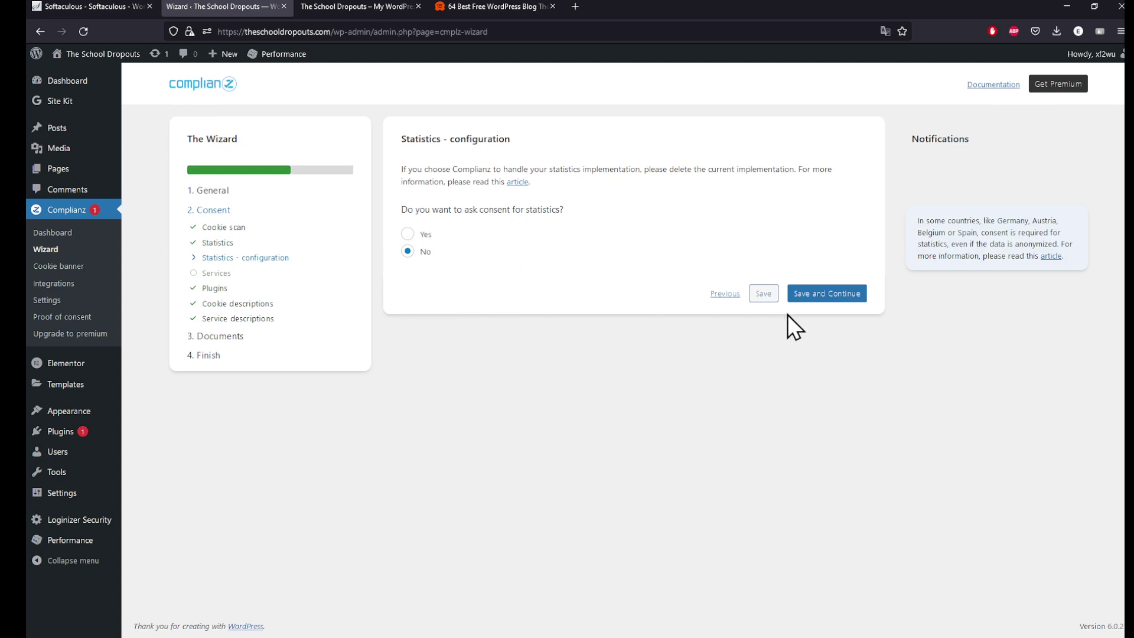
Continue with statistics consent off, leaving YouTube, Google Fonts and reCAPTCHA unticked on Services.
{"action": "left_click", "coordinate": [805, 297]}
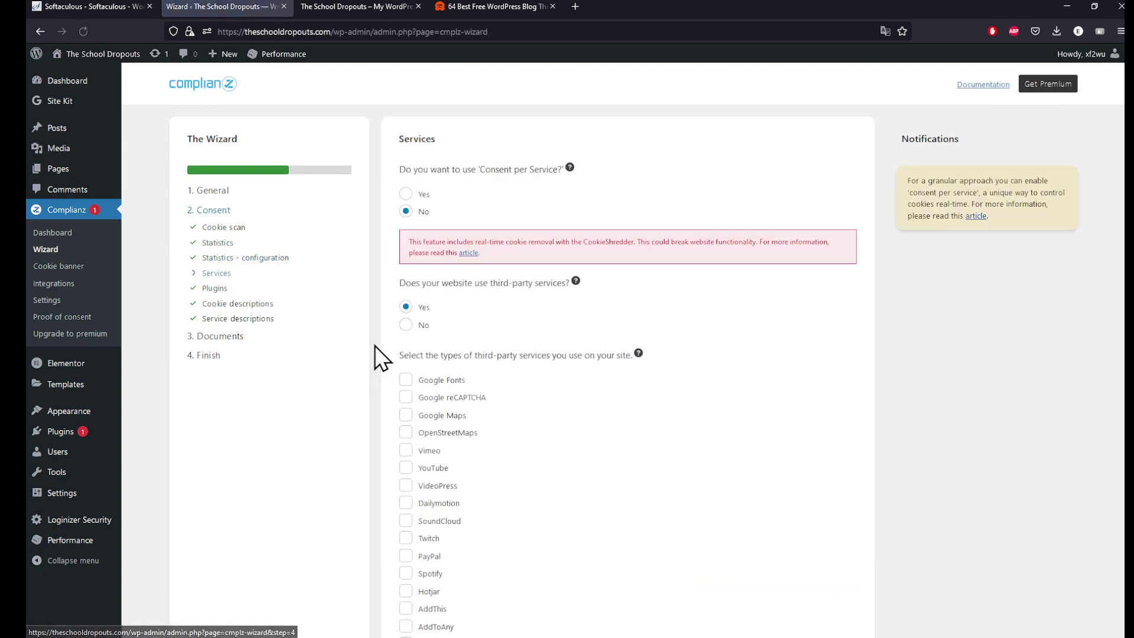
{"action": "left_click_drag", "start_coordinate": [413, 170], "coordinate": [541, 185]}
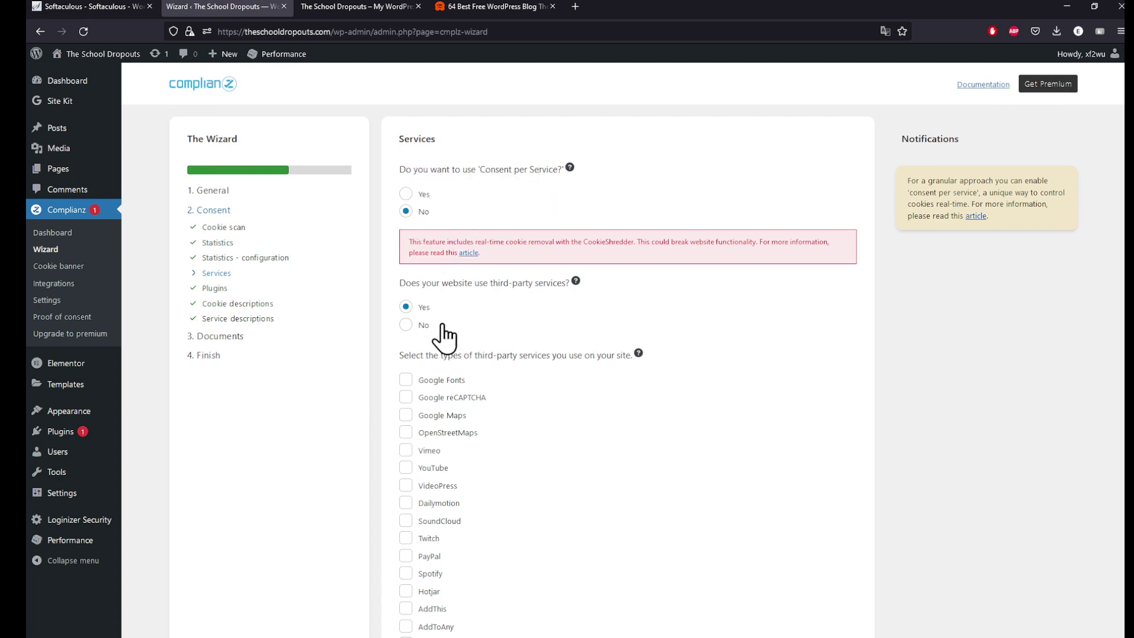
{"action": "scroll", "coordinate": [478, 322], "scroll_direction": "down", "scroll_amount": 2}
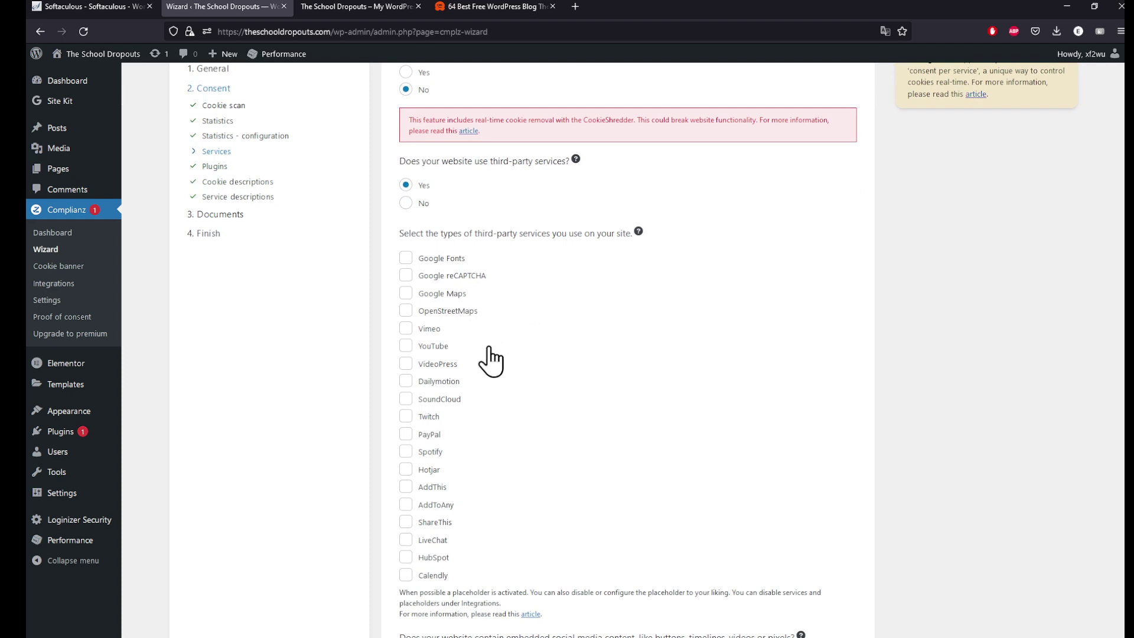
{"action": "left_click", "coordinate": [414, 349]}
{"action": "left_click", "coordinate": [458, 260]}
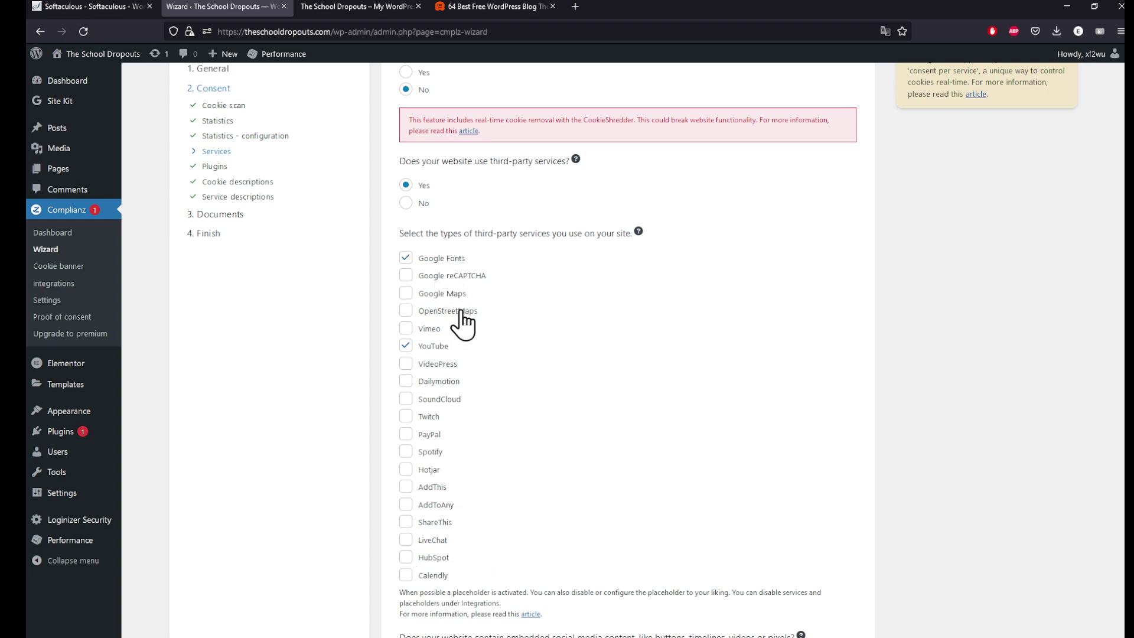
{"action": "left_click", "coordinate": [462, 276]}
{"action": "left_click", "coordinate": [447, 259]}
{"action": "left_click", "coordinate": [442, 276]}
{"action": "left_click", "coordinate": [428, 348]}
{"action": "scroll", "coordinate": [498, 341], "scroll_direction": "down", "scroll_amount": 3}
{"action": "scroll", "coordinate": [476, 329], "scroll_direction": "up", "scroll_amount": 4}
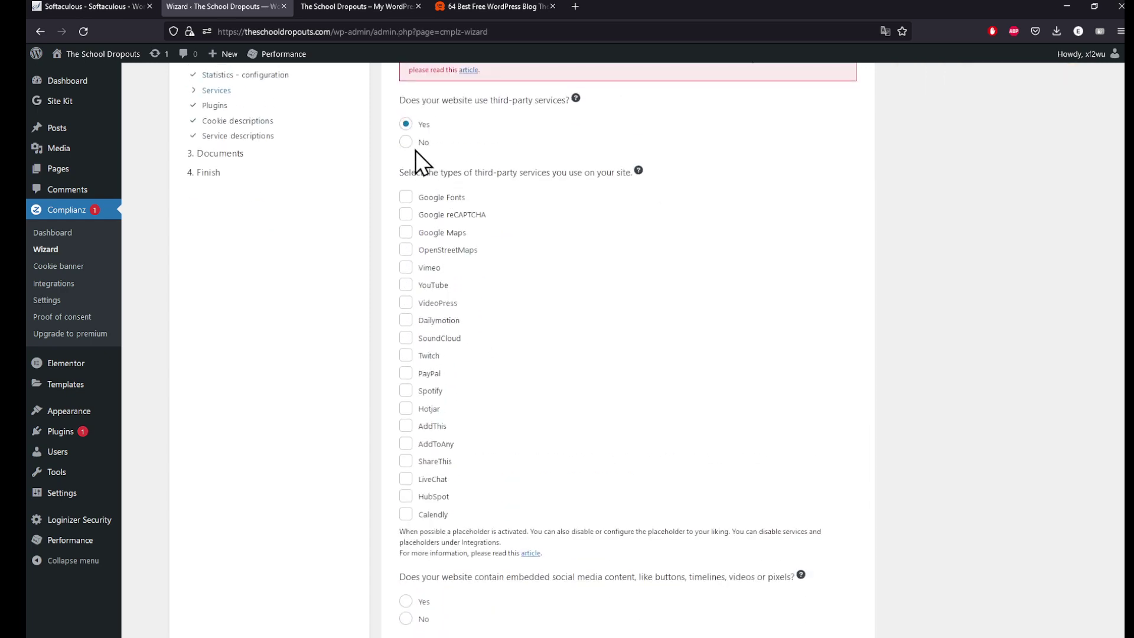
Answer No to third-party services, social media and comments; Yes to marketing and advertising cookies.
{"action": "left_click", "coordinate": [408, 146]}
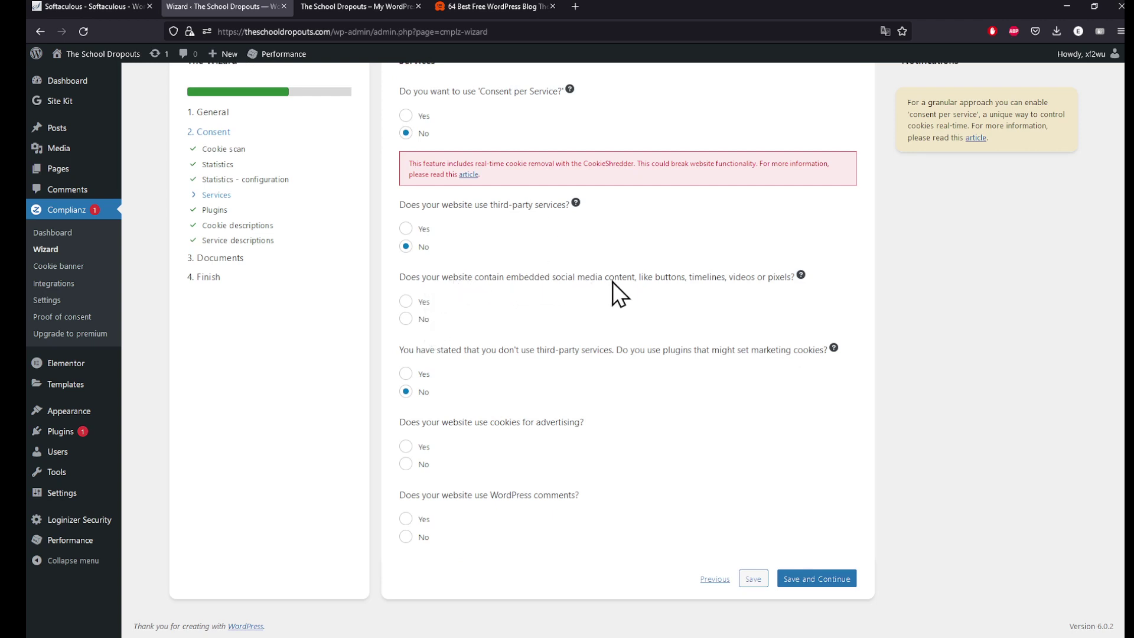
{"action": "left_click", "coordinate": [417, 304]}
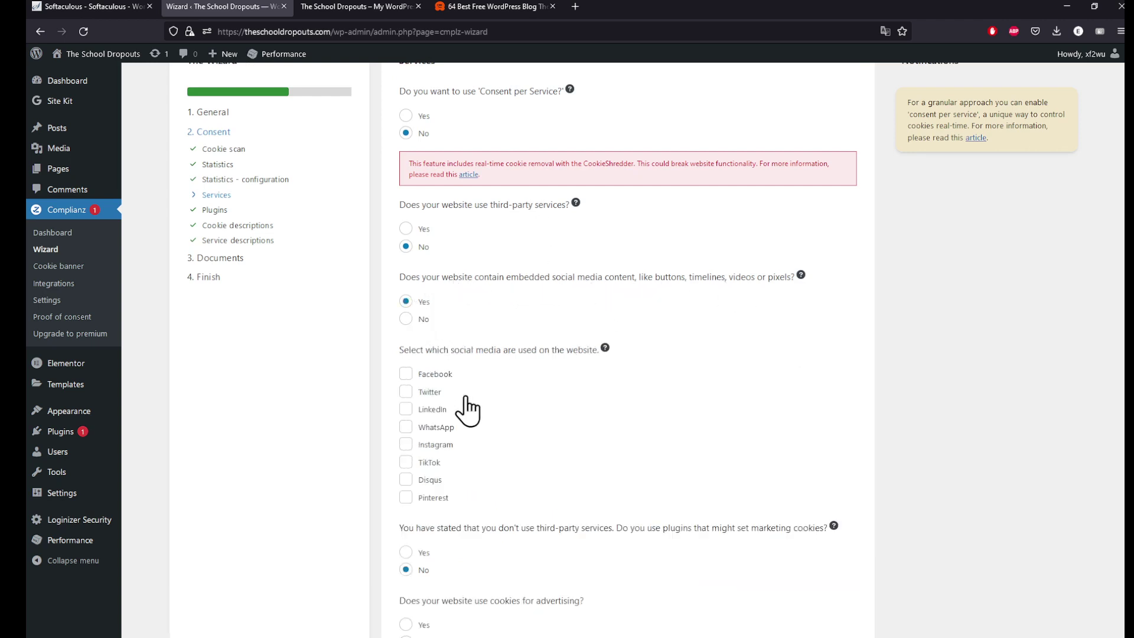
{"action": "scroll", "coordinate": [488, 378], "scroll_direction": "down", "scroll_amount": 1}
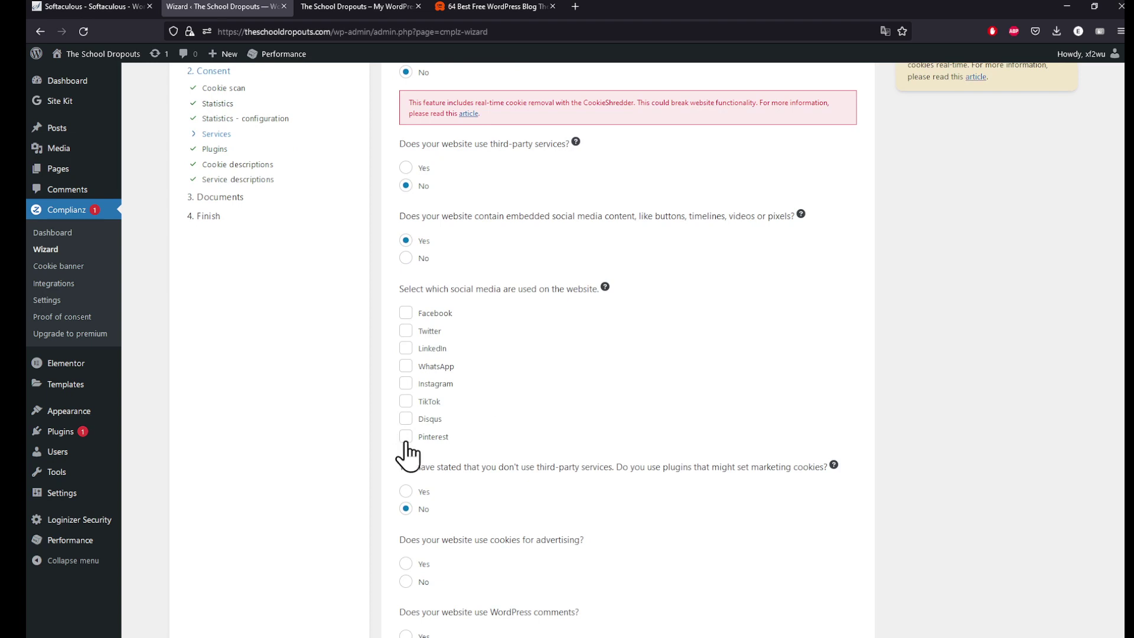
{"action": "left_click", "coordinate": [424, 259]}
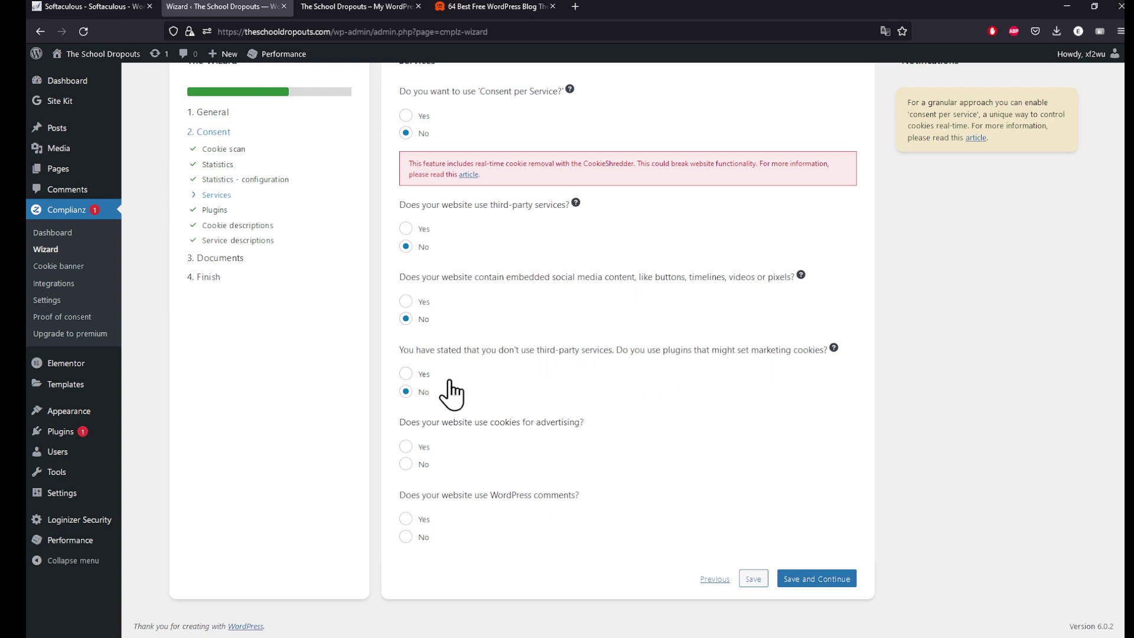
{"action": "left_click", "coordinate": [417, 376]}
{"action": "left_click", "coordinate": [413, 445]}
{"action": "scroll", "coordinate": [482, 458], "scroll_direction": "down", "scroll_amount": 2}
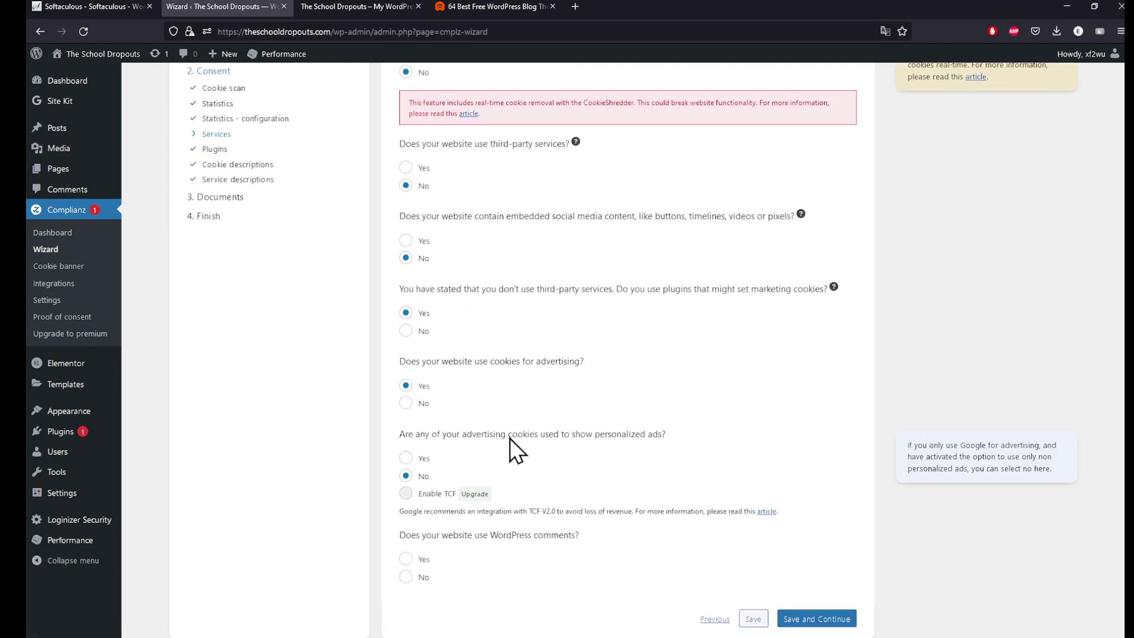
{"action": "scroll", "coordinate": [607, 473], "scroll_direction": "down", "scroll_amount": 1}
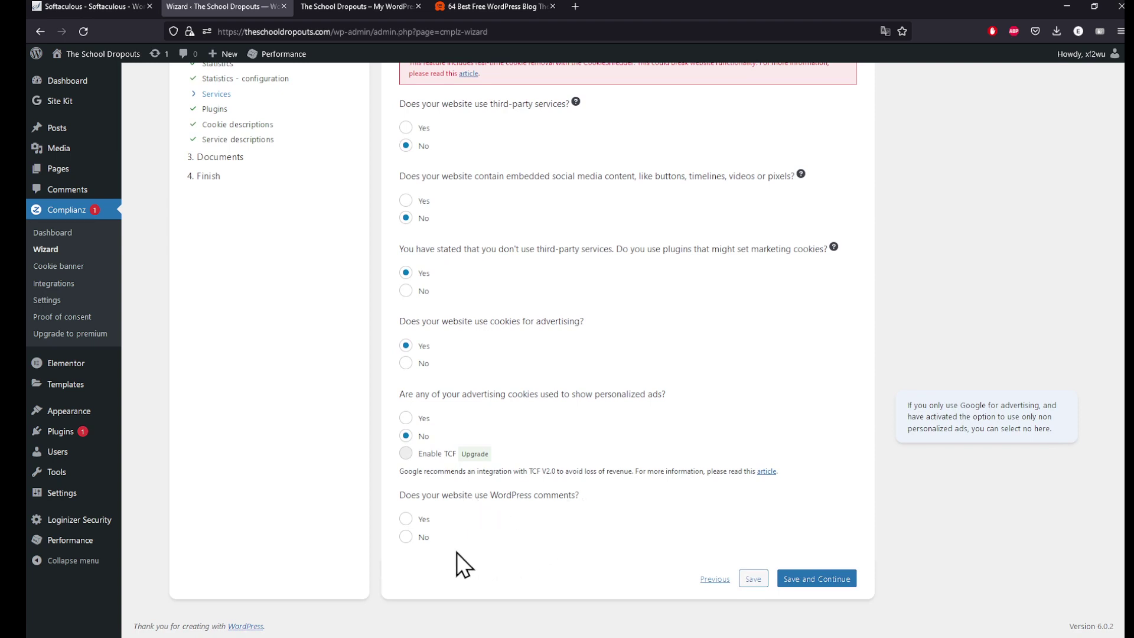
{"action": "left_click", "coordinate": [406, 536]}
Save Services and continue past Plugins, Cookie descriptions and Service descriptions to Create documents.
{"action": "left_click", "coordinate": [786, 579]}
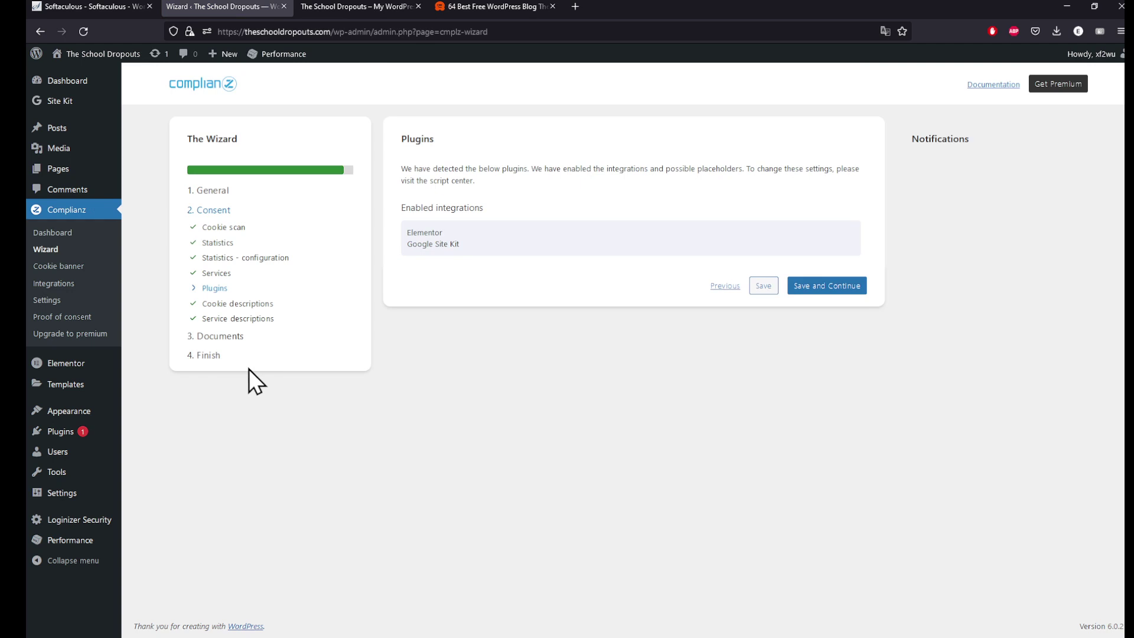
{"action": "left_click", "coordinate": [838, 287]}
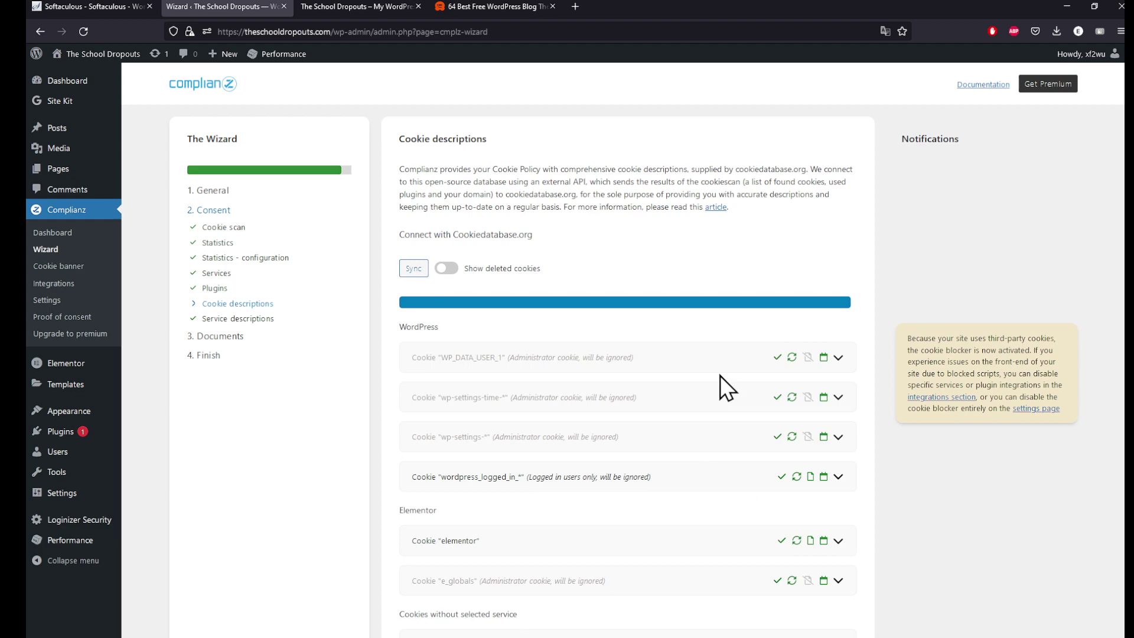
{"action": "scroll", "coordinate": [549, 236], "scroll_direction": "down", "scroll_amount": 4}
{"action": "left_click", "coordinate": [816, 580]}
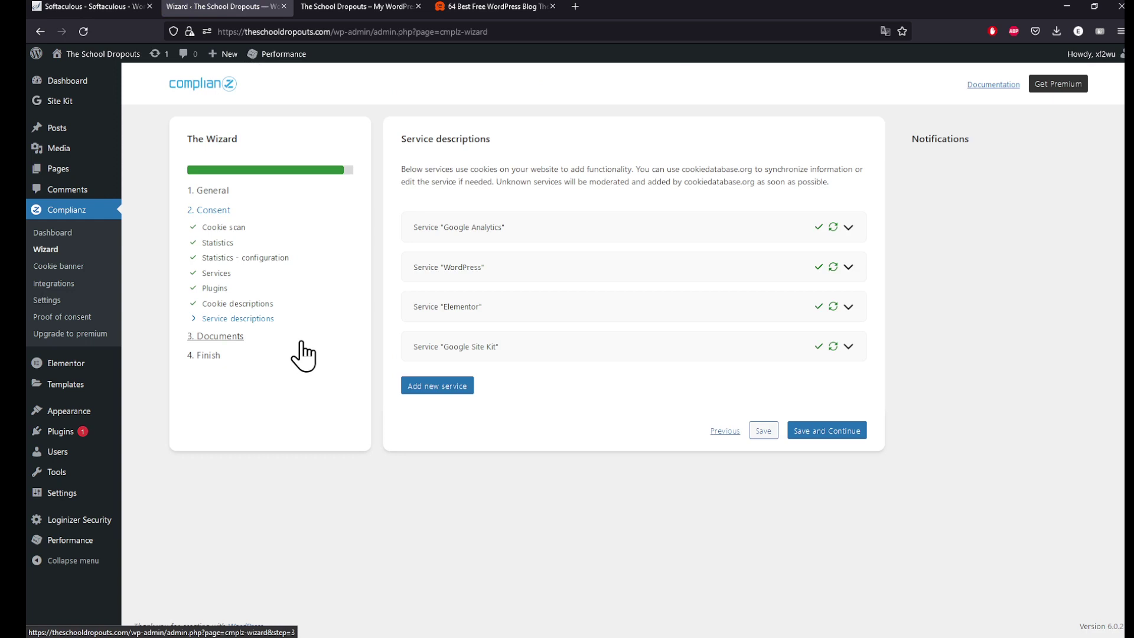
{"action": "left_click", "coordinate": [804, 435]}
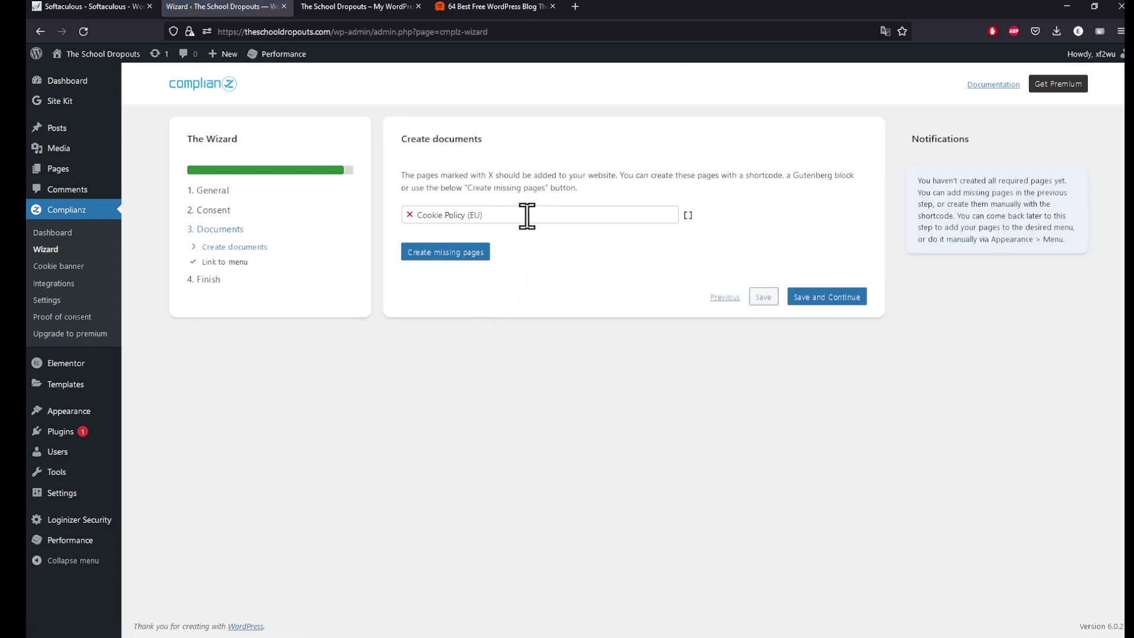
Continue past Create documents and Link to menu, then finish the wizard to reach banner styling.
{"action": "left_click", "coordinate": [833, 298]}
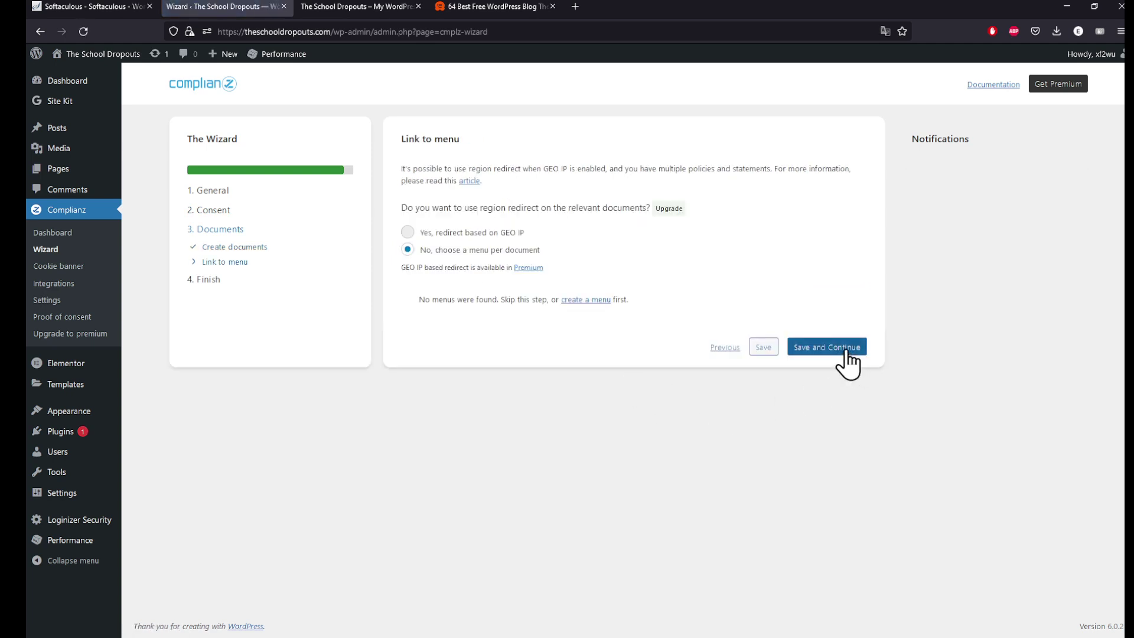
{"action": "left_click", "coordinate": [847, 352]}
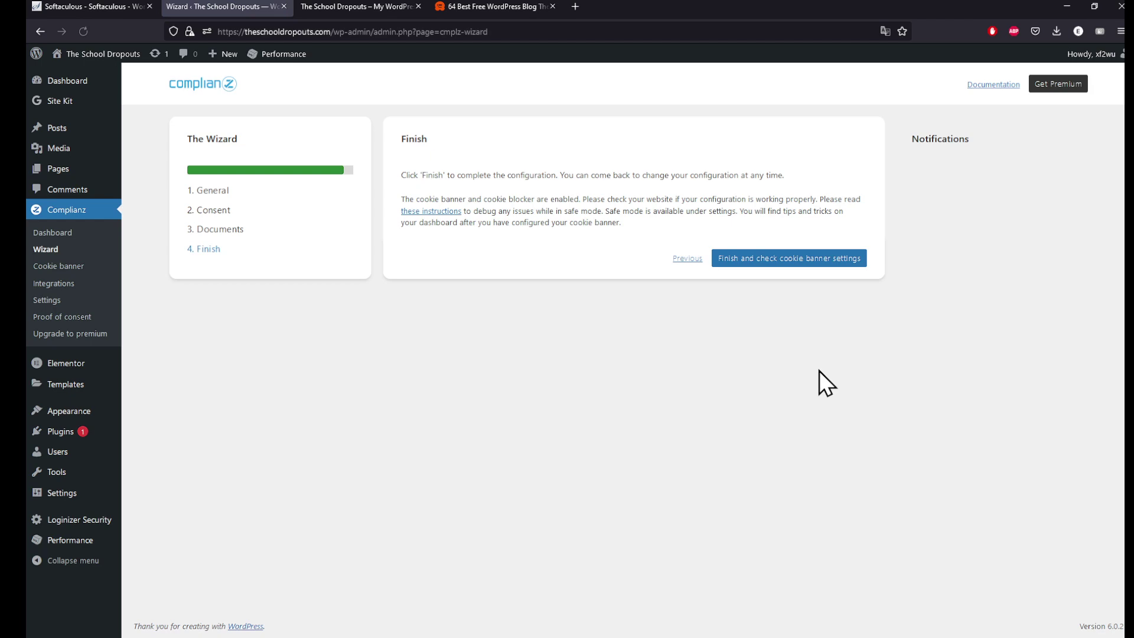
{"action": "left_click", "coordinate": [793, 260]}
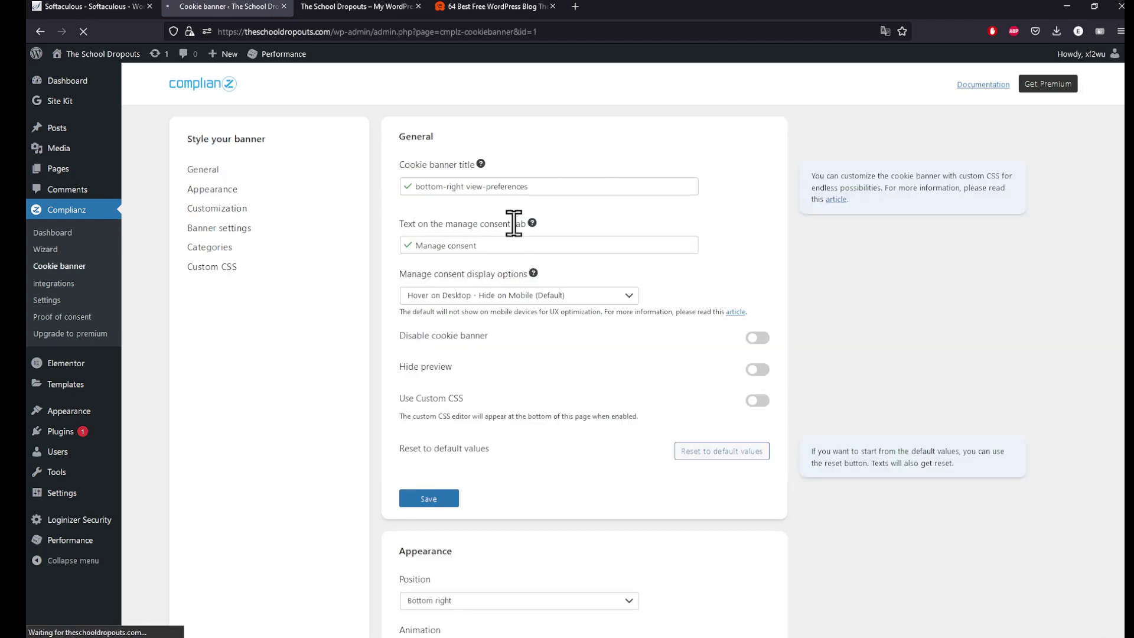
Save the default bottom-right cookie banner with all categories enabled, then dismiss its preview.
{"action": "scroll", "coordinate": [554, 200], "scroll_direction": "down", "scroll_amount": 1}
{"action": "scroll", "coordinate": [554, 199], "scroll_direction": "down", "scroll_amount": 12}
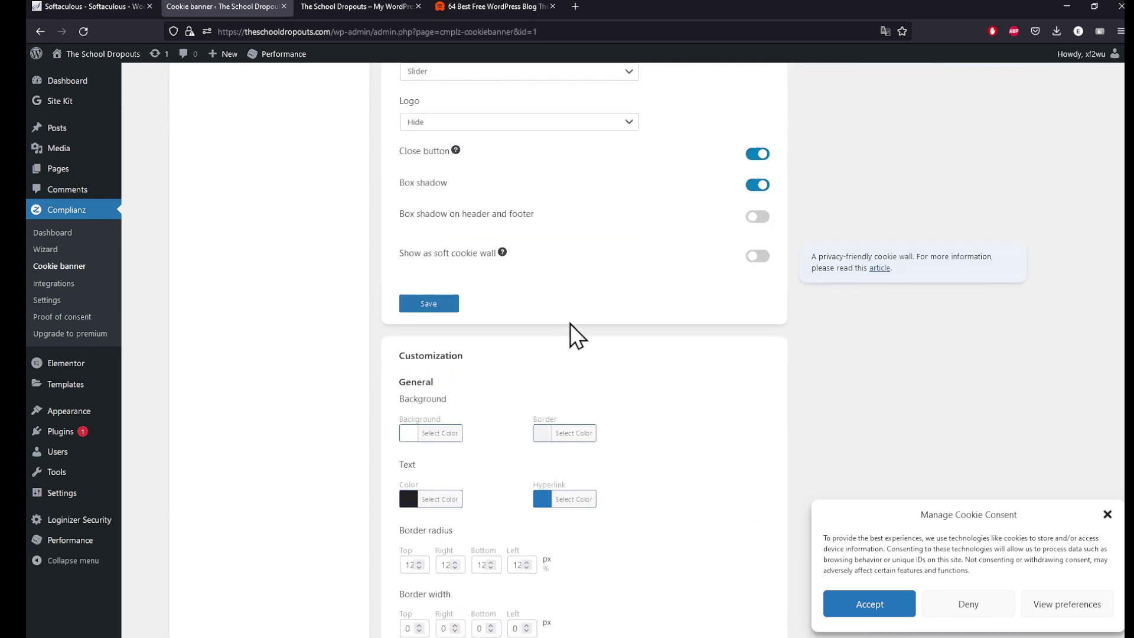
{"action": "scroll", "coordinate": [738, 561], "scroll_direction": "down", "scroll_amount": 15}
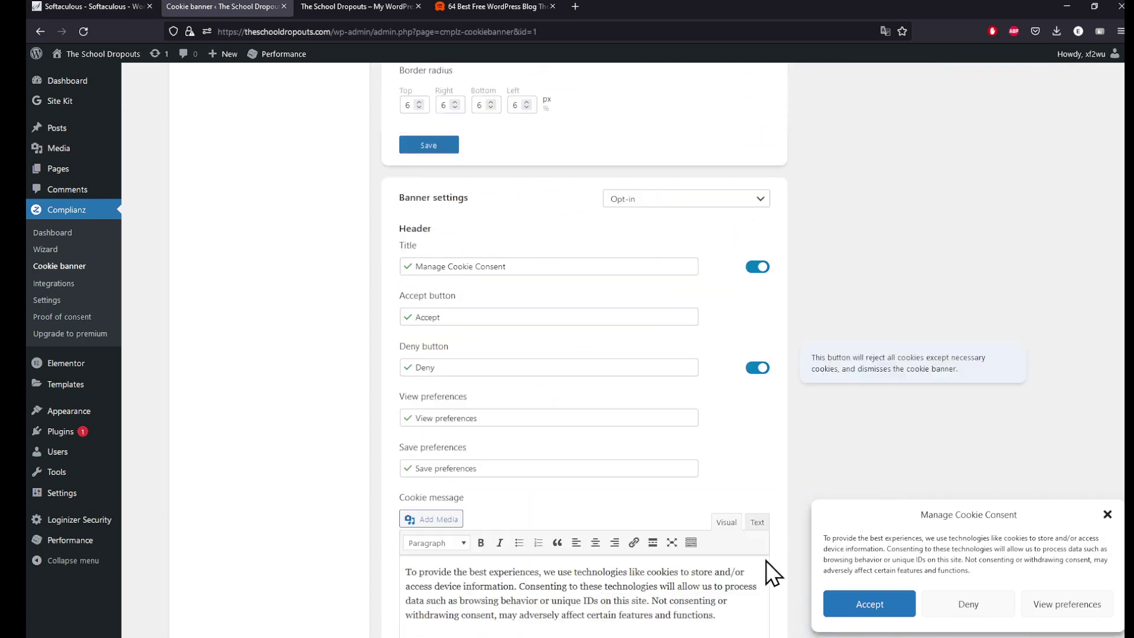
{"action": "scroll", "coordinate": [757, 557], "scroll_direction": "down", "scroll_amount": 3}
{"action": "left_click", "coordinate": [437, 582]}
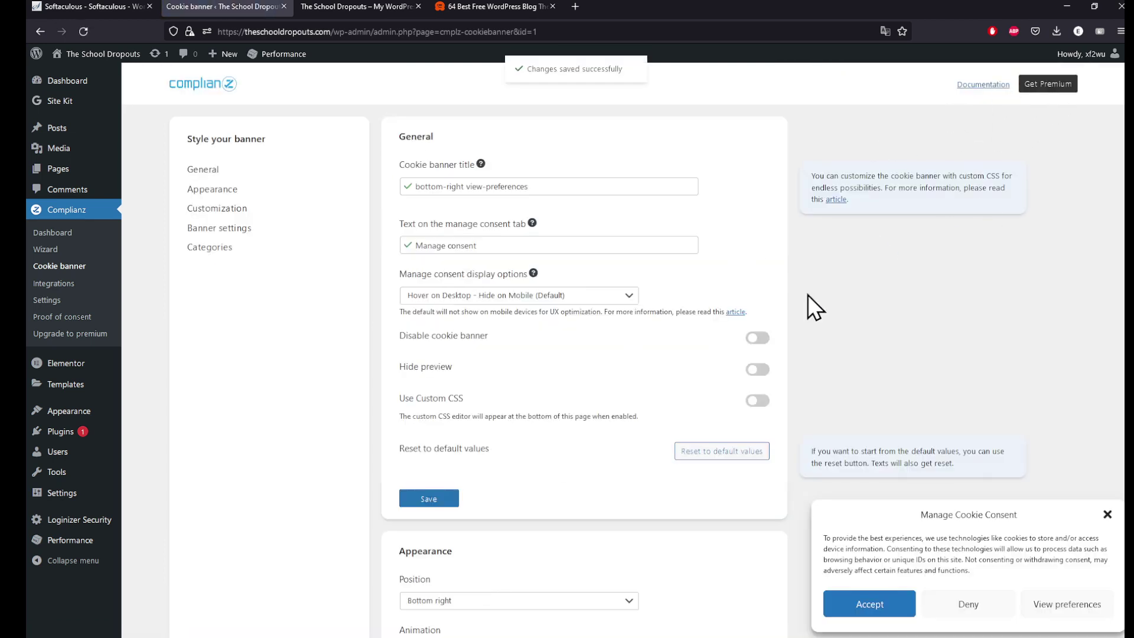
{"action": "left_click", "coordinate": [1107, 514]}
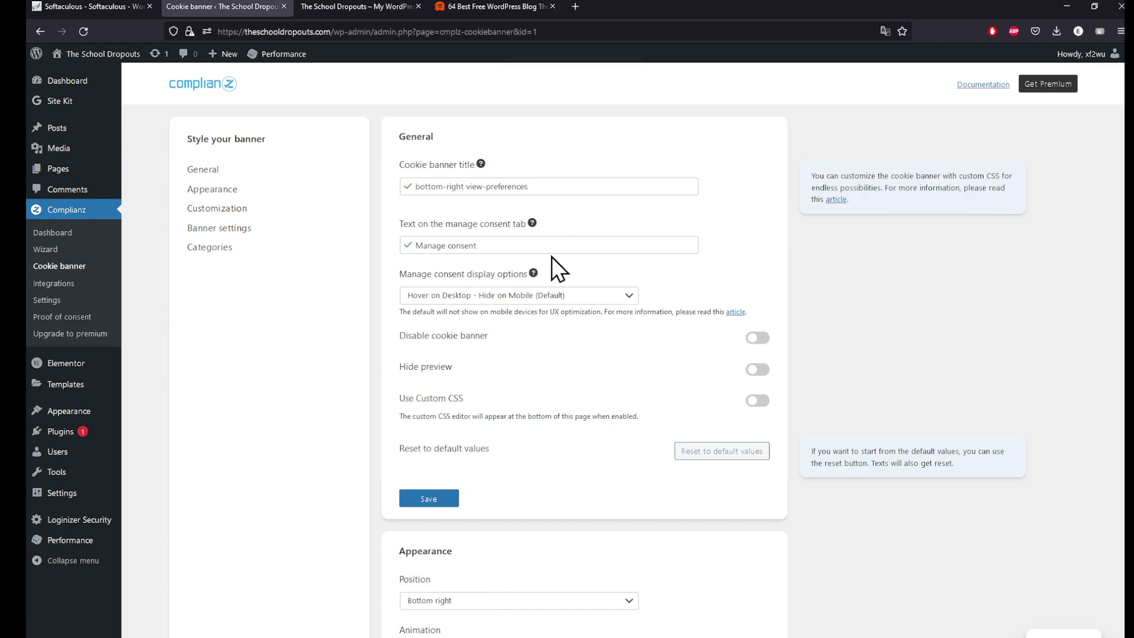